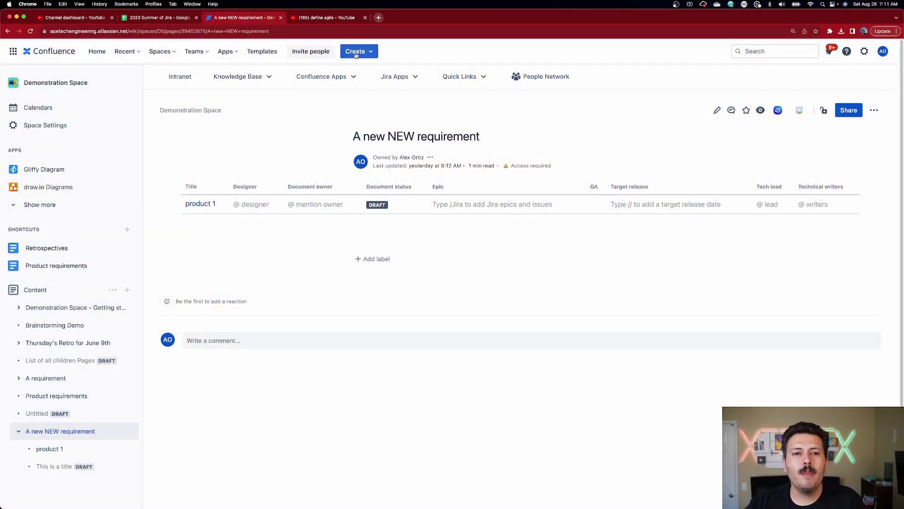
- Create a new page in the Demonstration Space and title it "This is my title"
click(355, 52)
click(366, 75)
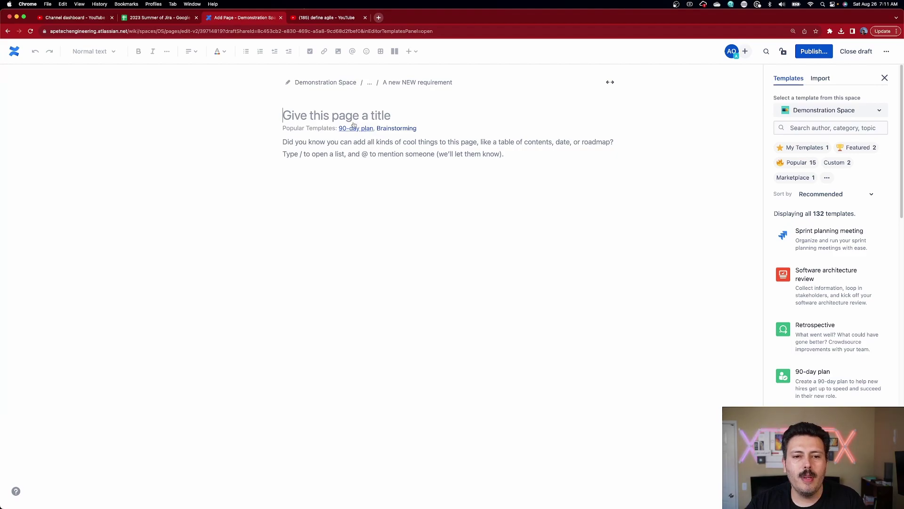
mouse_move(340, 115)
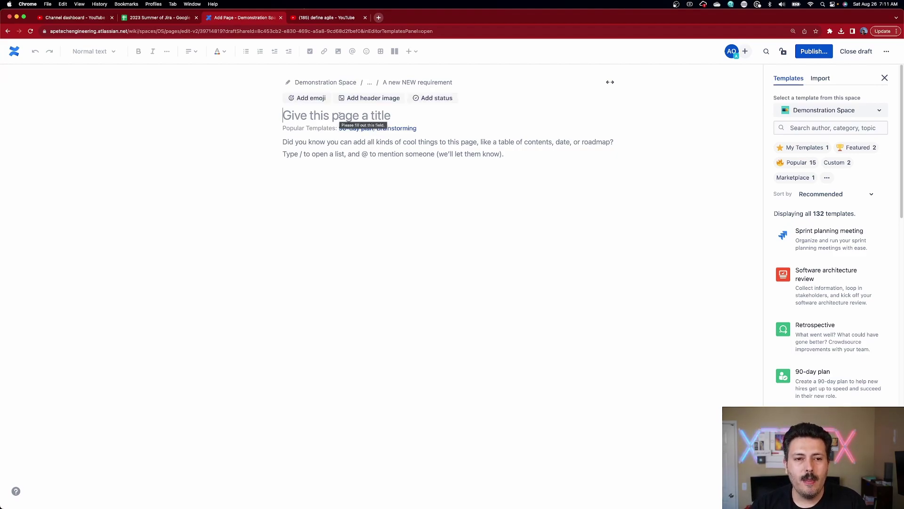
text(This is my title)
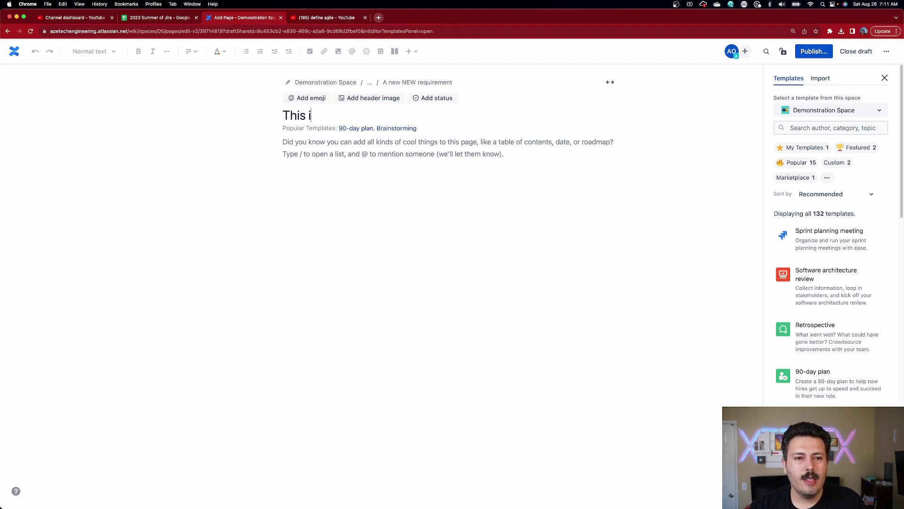
- Insert the Page Properties macro in the page body and add a default table inside it
click(375, 181)
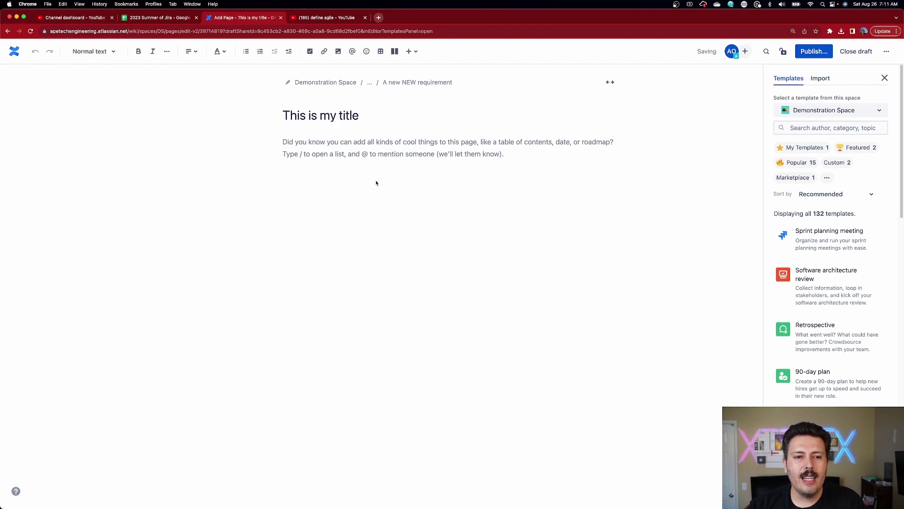
click(409, 52)
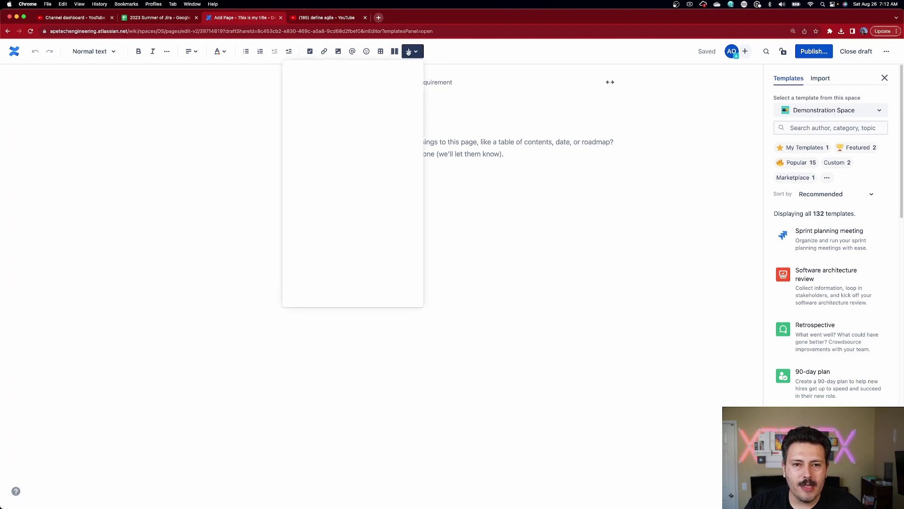
text(page)
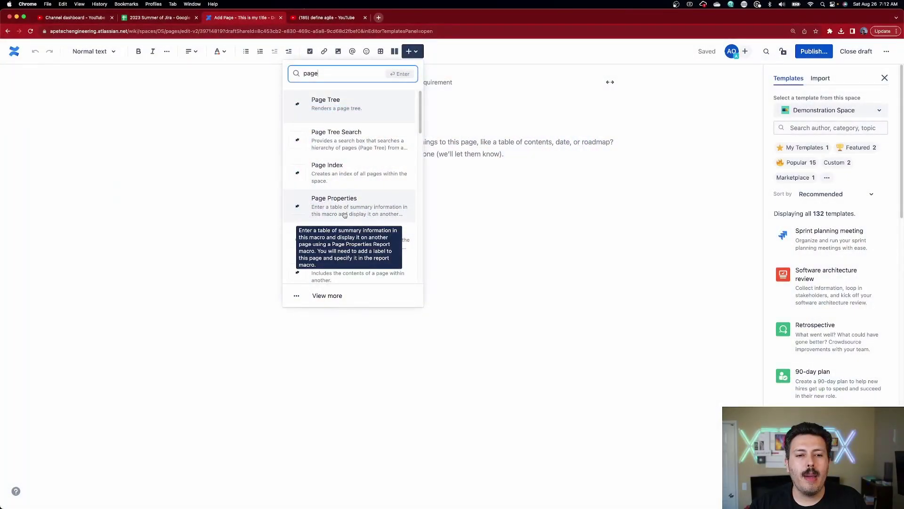
click(344, 214)
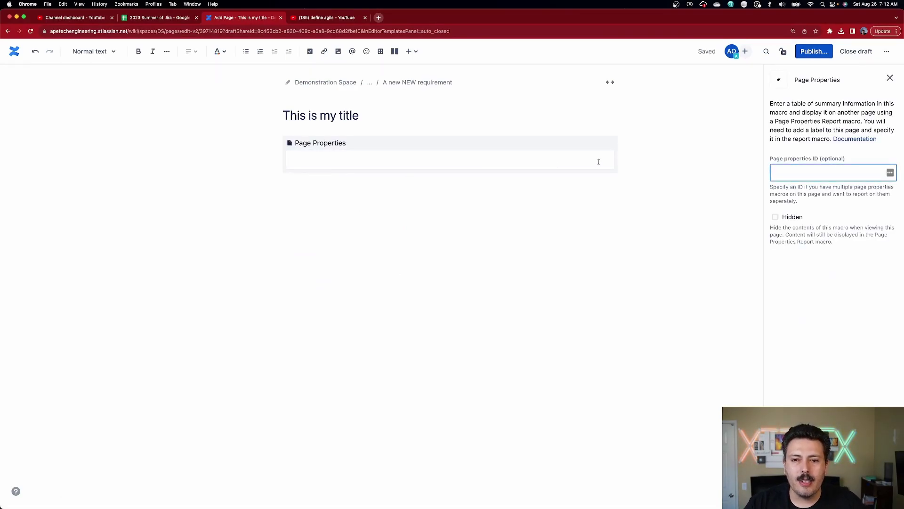
click(502, 162)
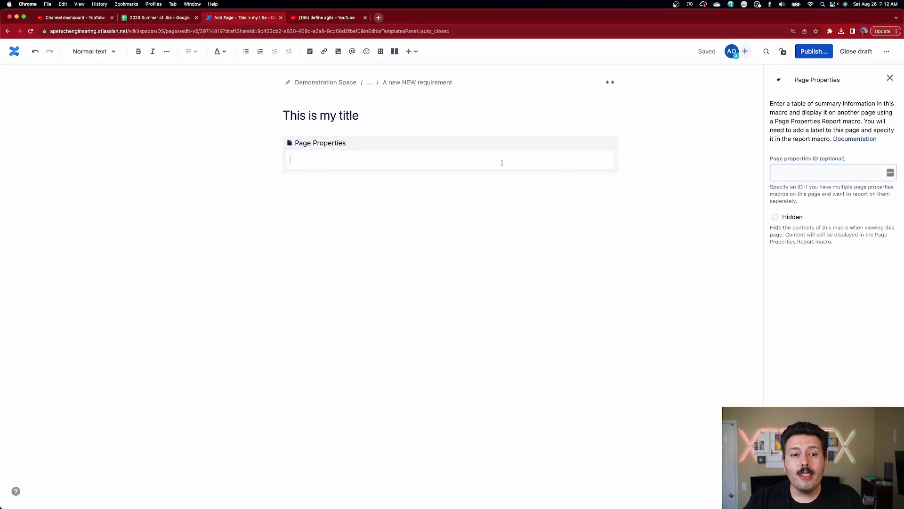
click(380, 51)
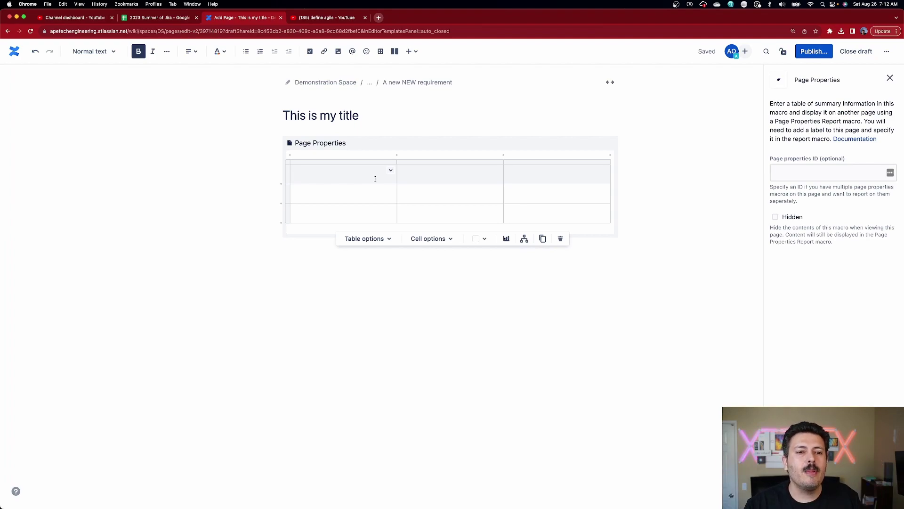
- Switch the table from a header row to a header column and delete its third column
click(365, 242)
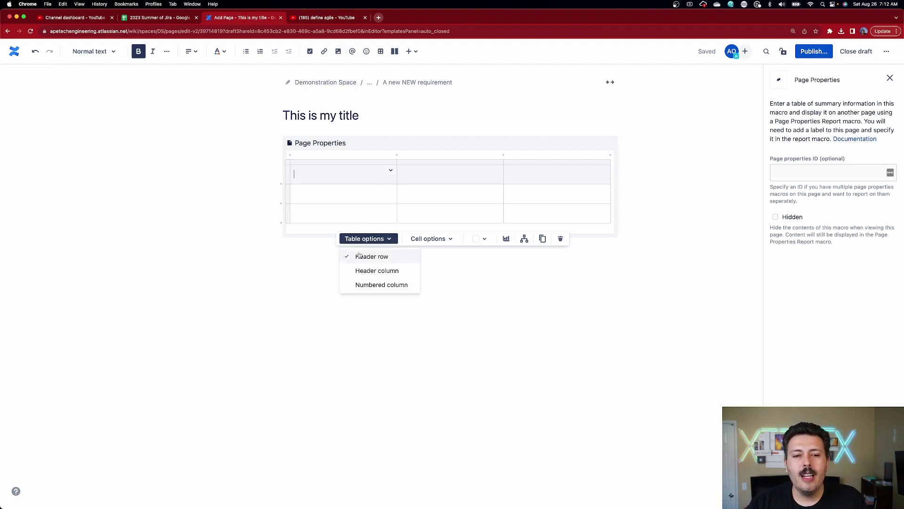
click(361, 256)
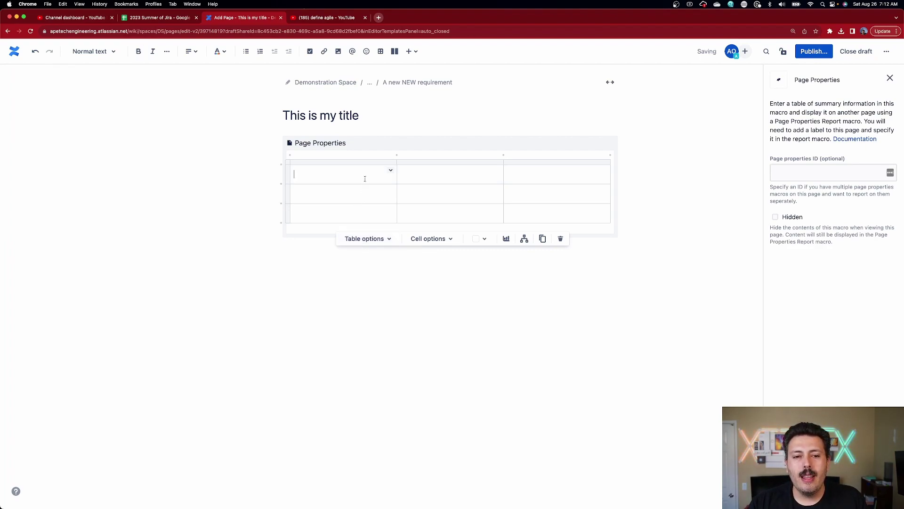
click(371, 240)
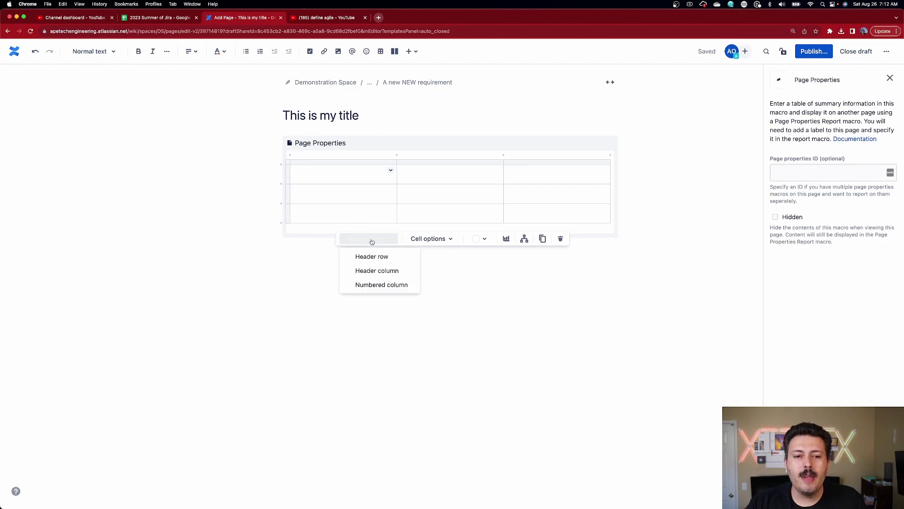
click(369, 271)
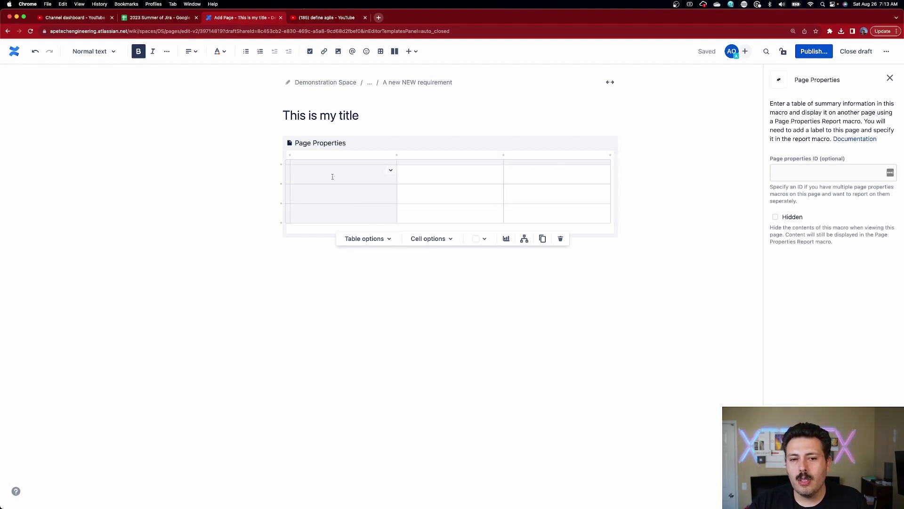
click(565, 163)
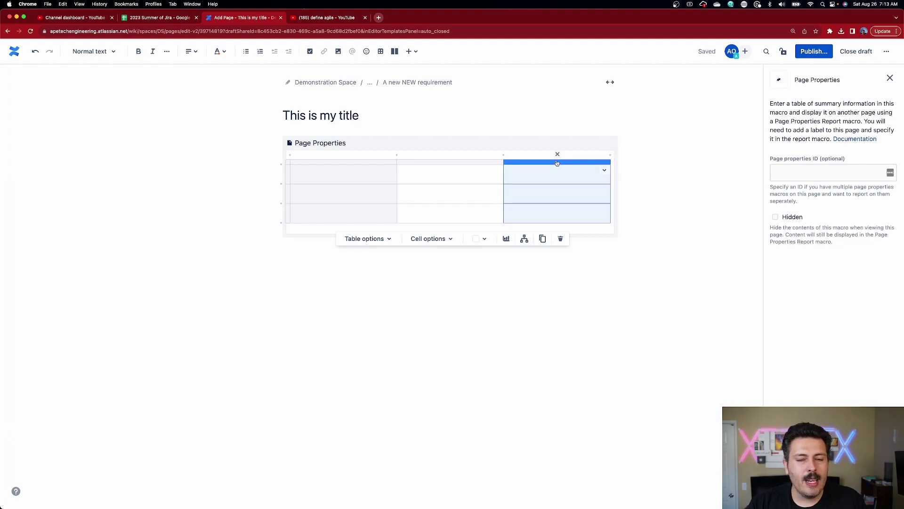
click(558, 154)
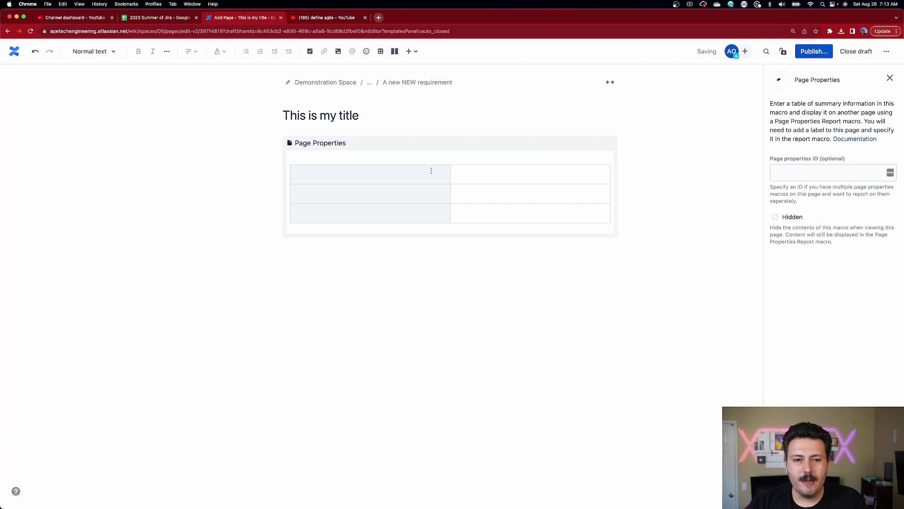
- Label the three cells of the table's header column Name, DOB and Address
click(393, 173)
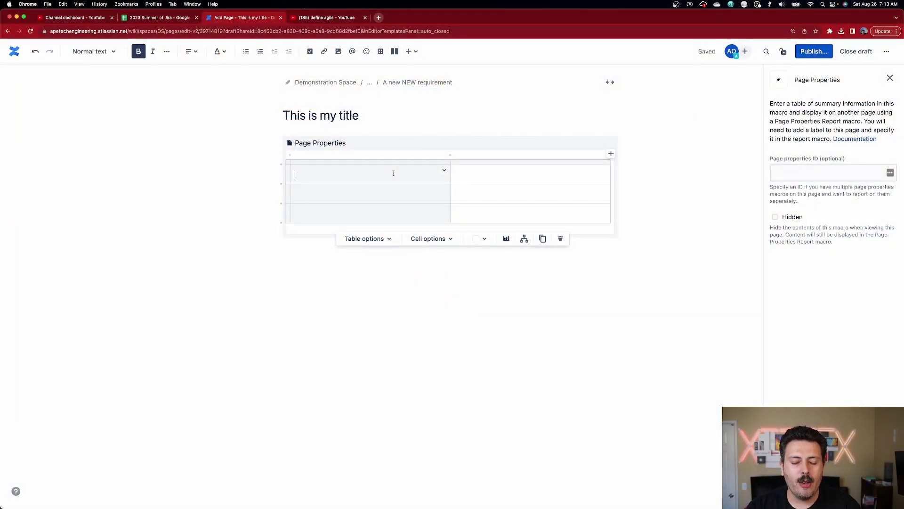
text(Name)
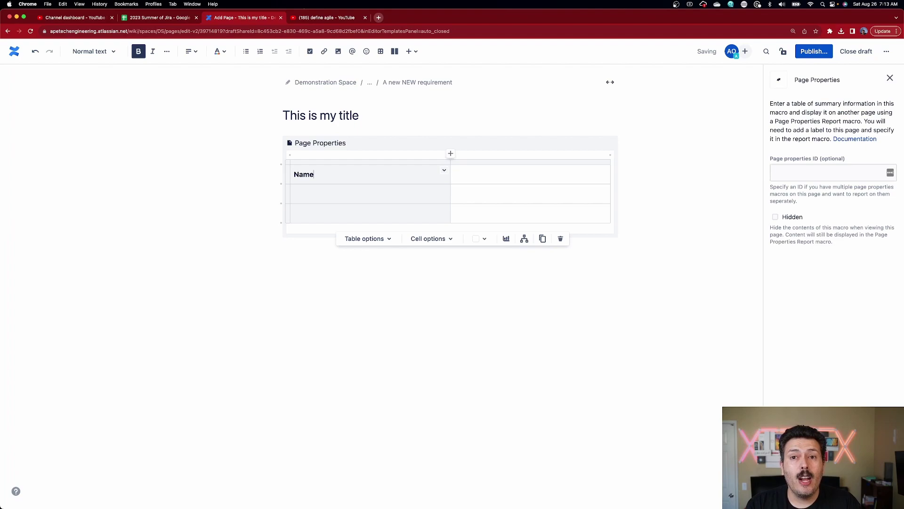
click(294, 193)
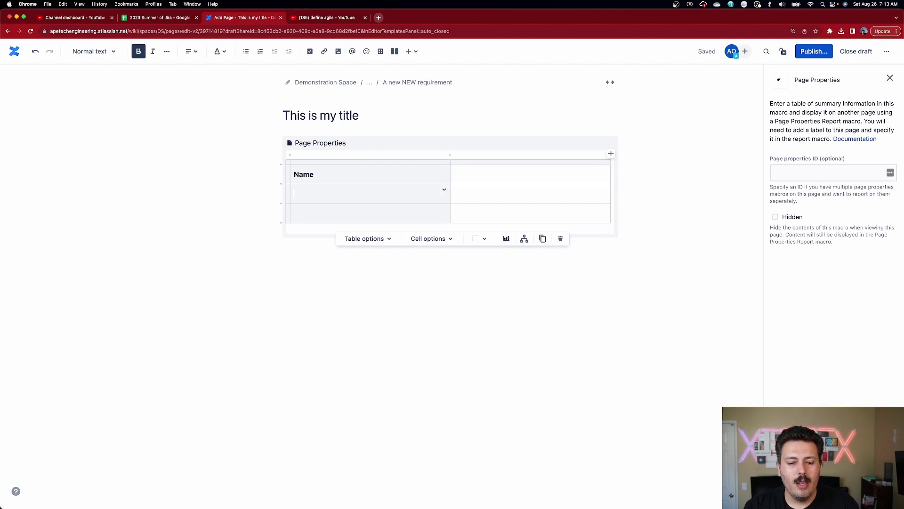
text(Dob)
click(294, 213)
text(Address)
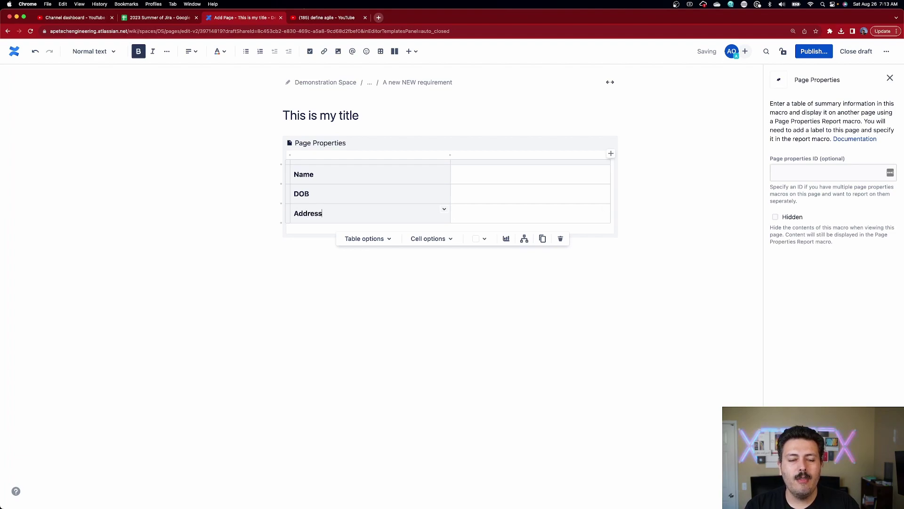
- Add two more rows to the table with the header labels Last Name and Phone Number
key(Tab)
key(Tab)
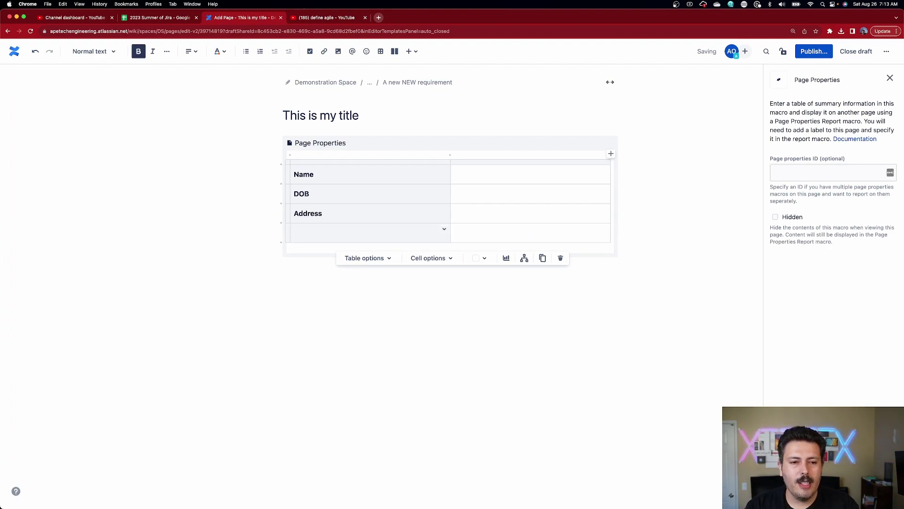
text(Last Name)
key(Tab)
key(Tab)
text(Phone Number)
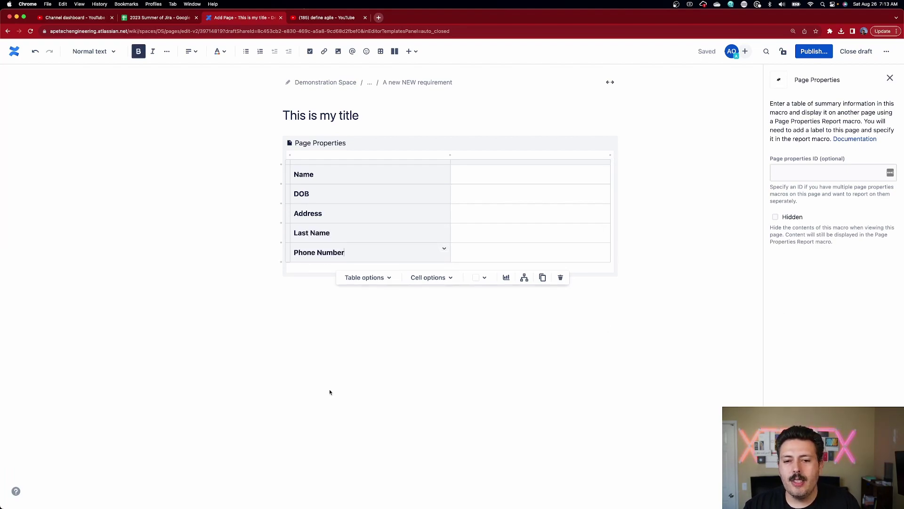
click(476, 368)
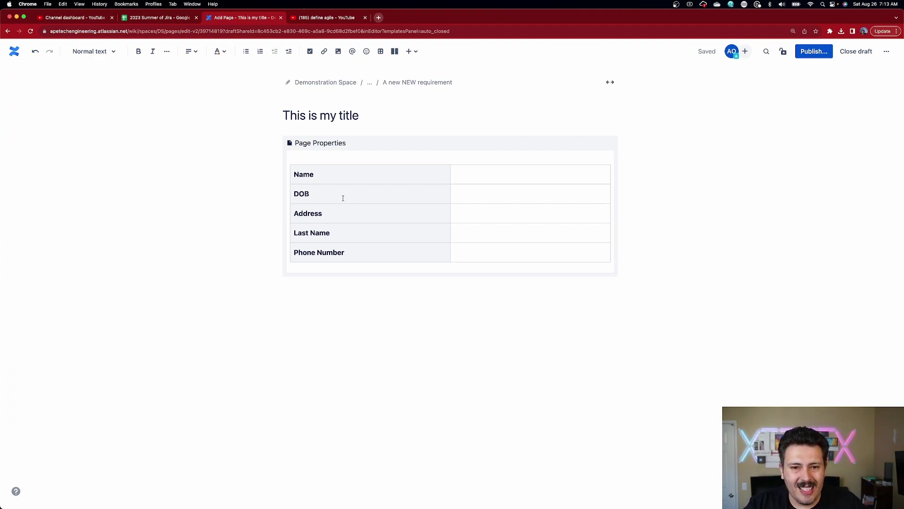
- Enter the person's full name in the Name row and a sample entry in the Address row, leaving DOB empty
click(483, 172)
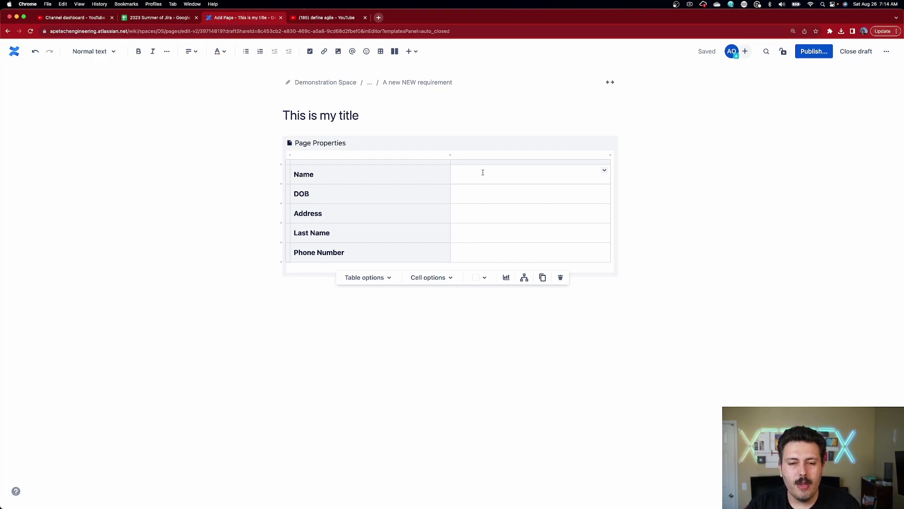
text(John Doe)
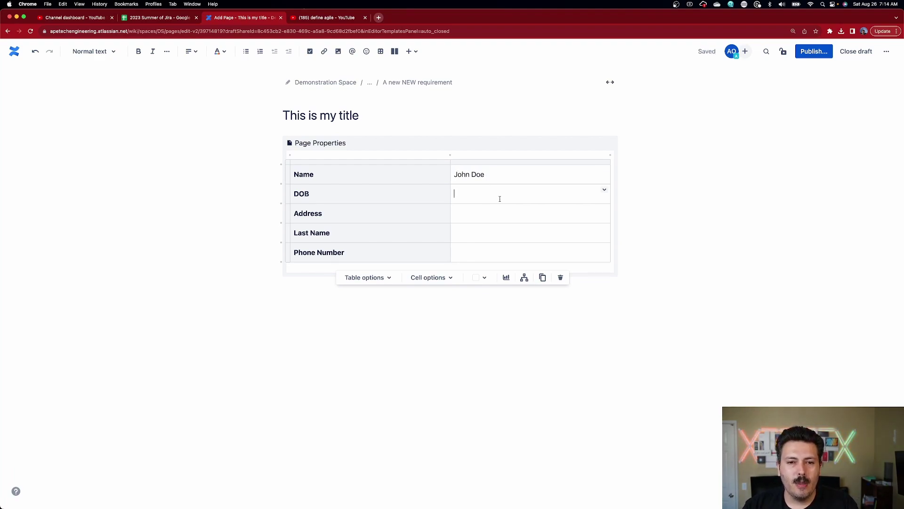
key(Down)
text(Evelyn)
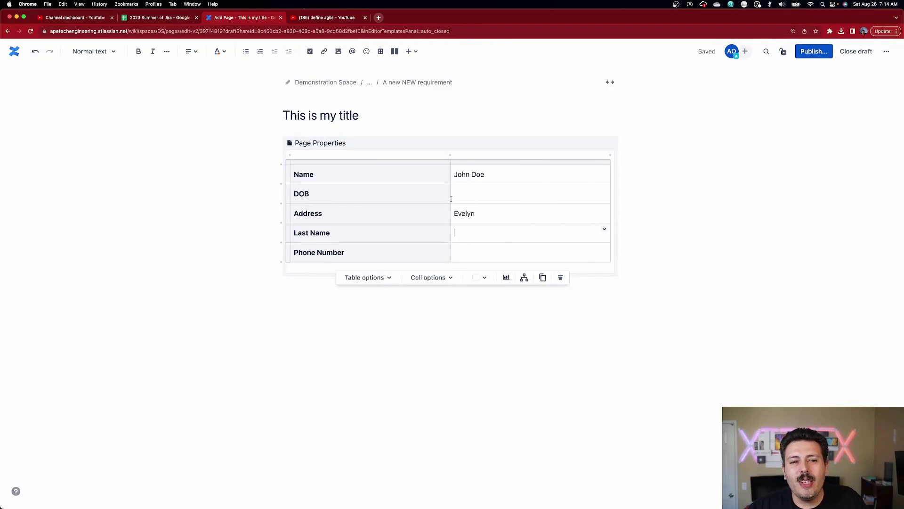
- Publish the page under "A new NEW requirement" and add the new label "twistedmetal" to it
click(814, 52)
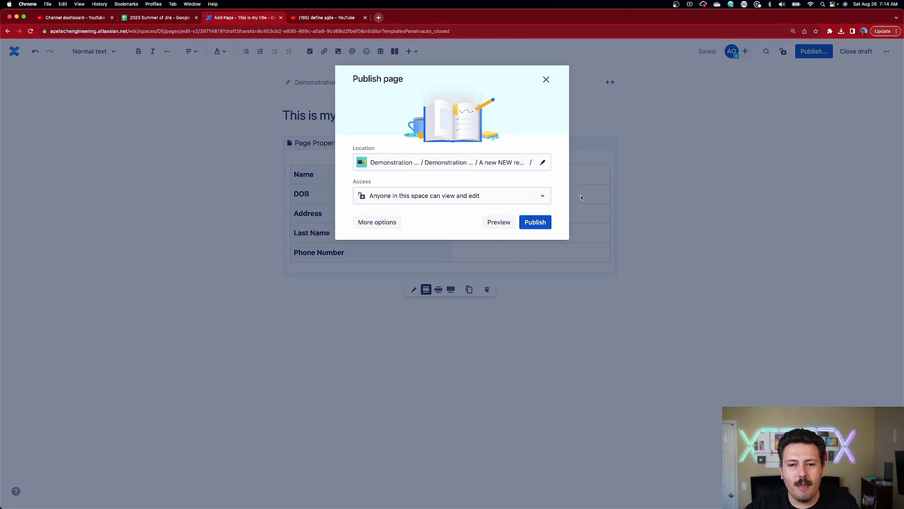
click(545, 223)
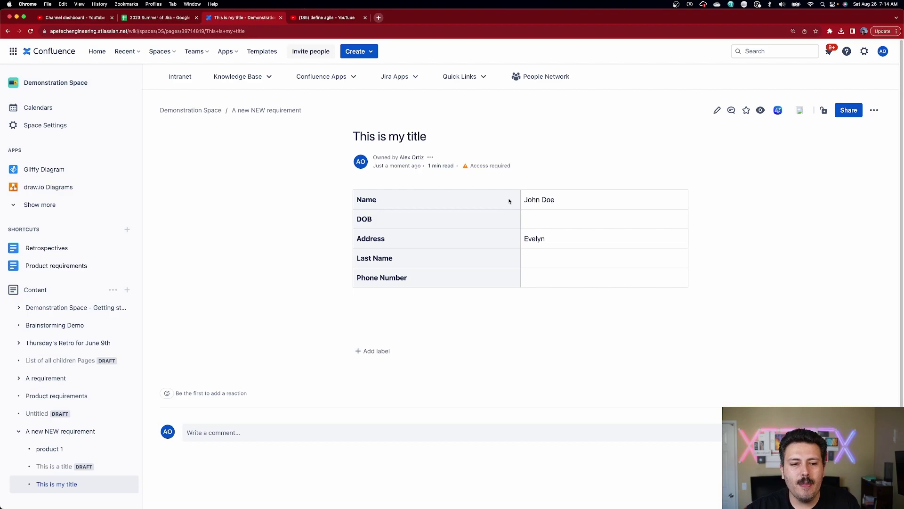
click(373, 352)
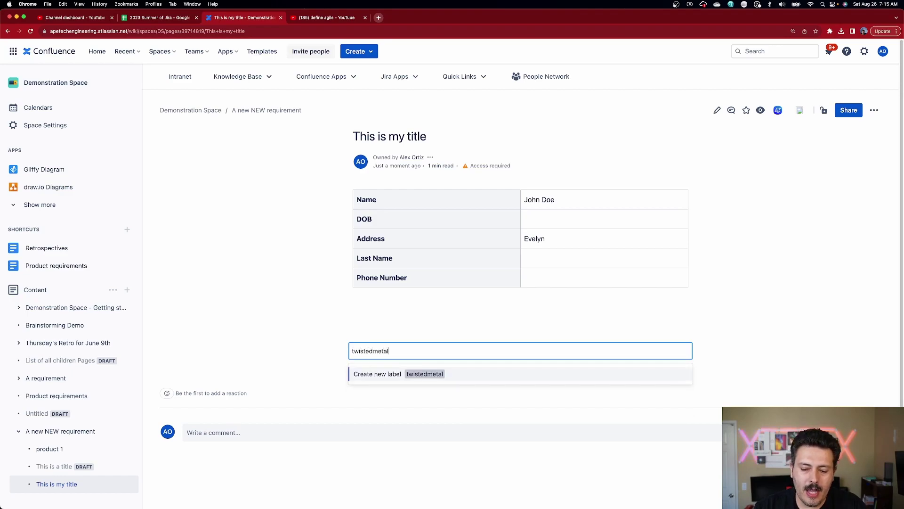
key(Return)
click(776, 301)
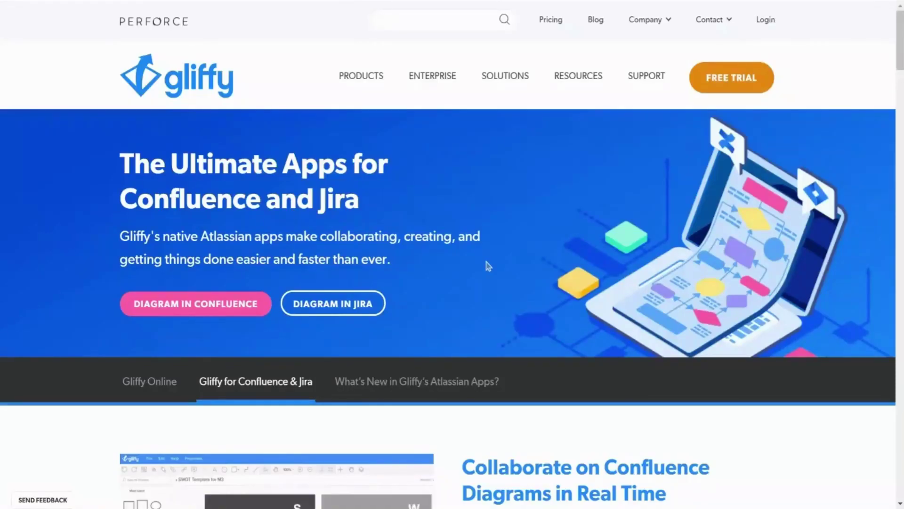
scroll(489, 267, down, 2)
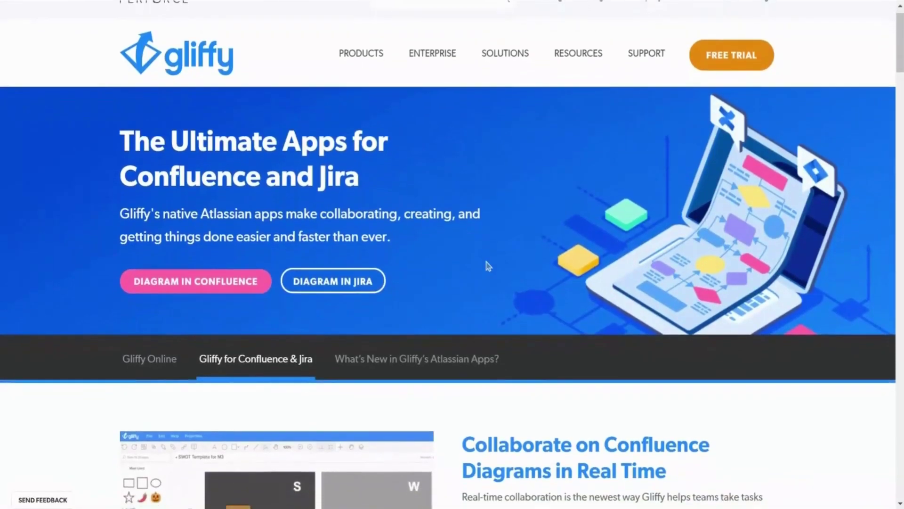
scroll(449, 255, down, 3)
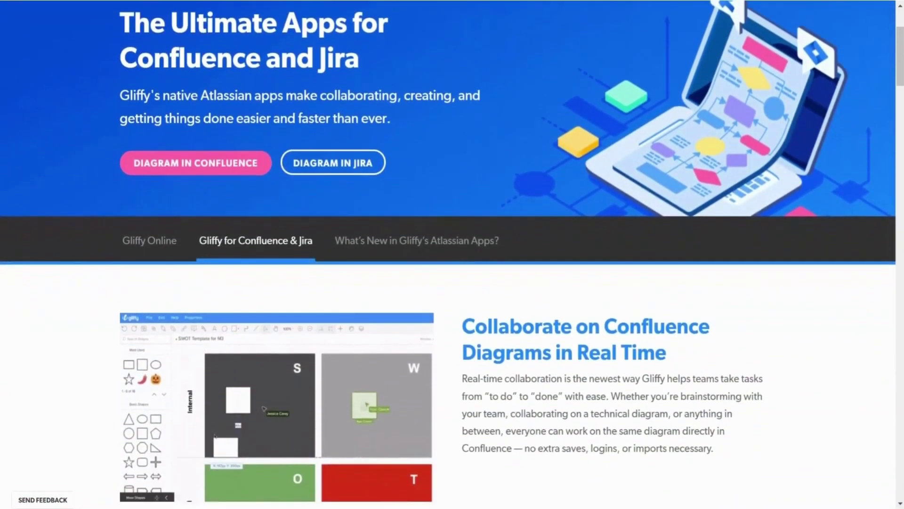
scroll(448, 254, down, 2)
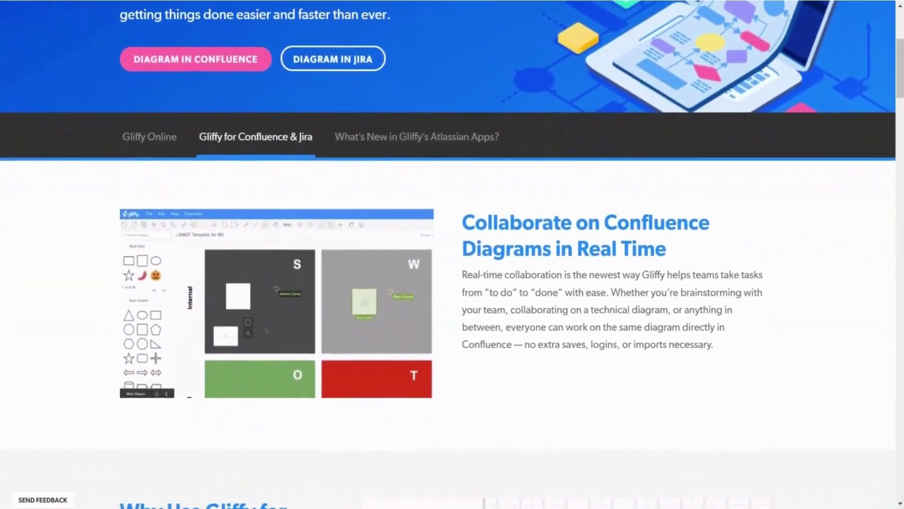
scroll(692, 452, down, 3)
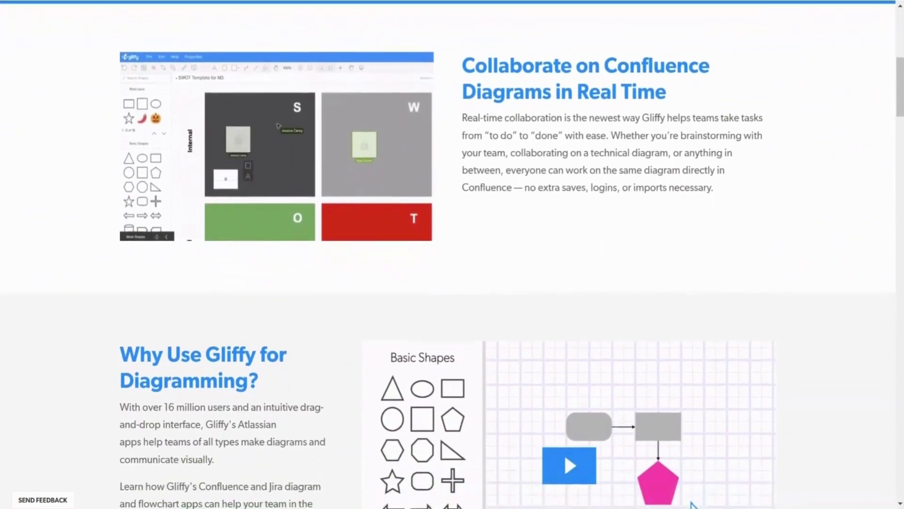
scroll(453, 254, down, 4)
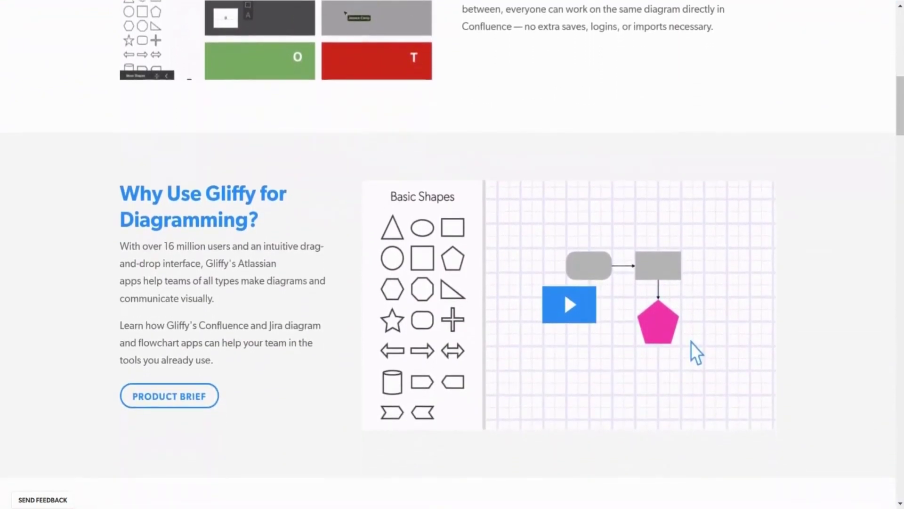
scroll(452, 255, down, 4)
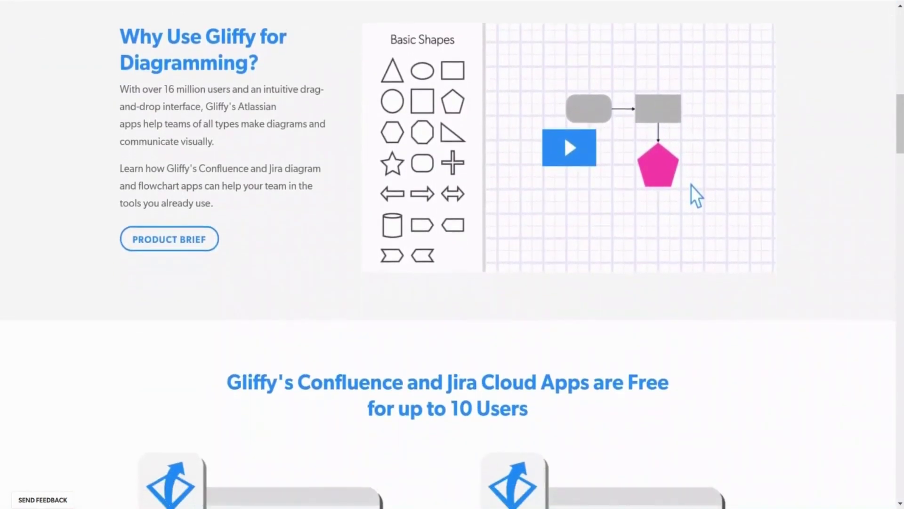
scroll(452, 255, down, 3)
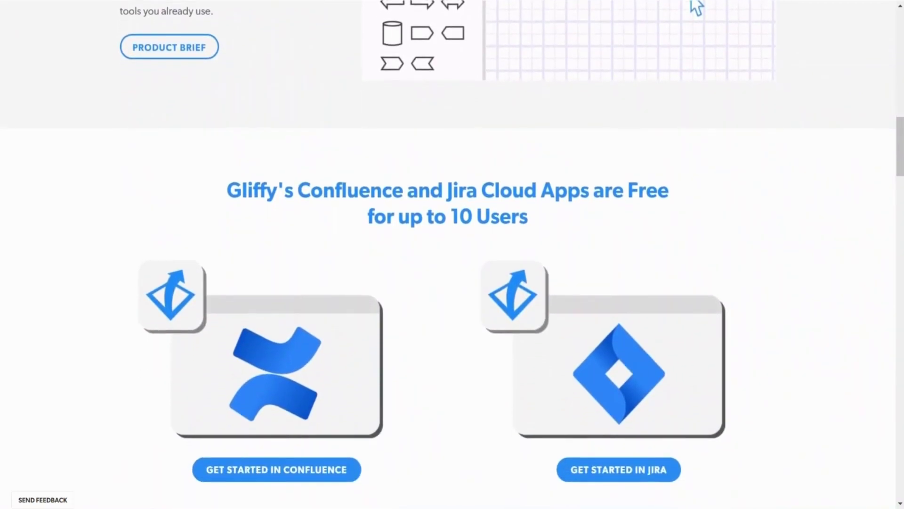
scroll(453, 254, down, 4)
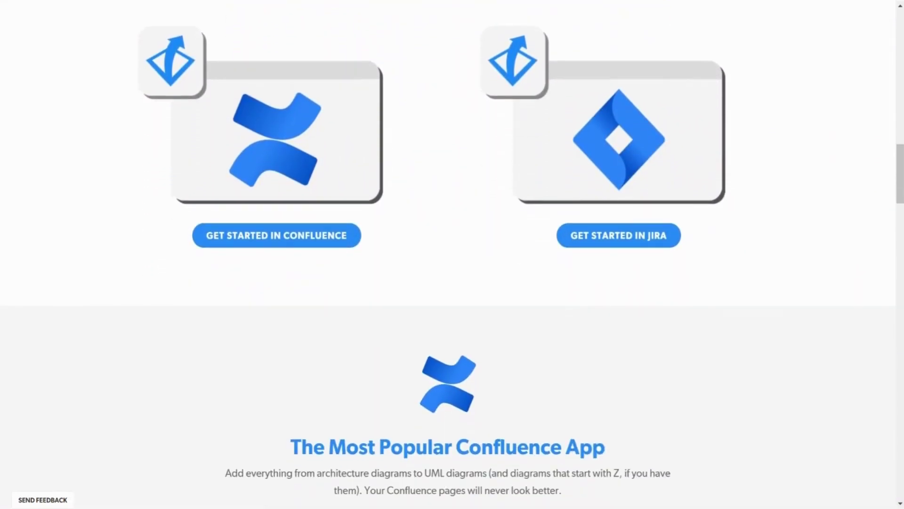
scroll(452, 254, down, 3)
scroll(452, 255, down, 3)
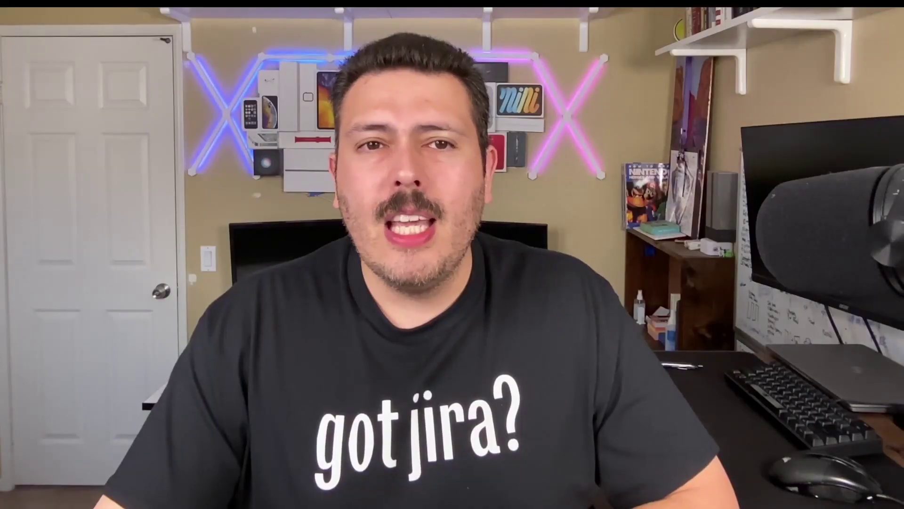
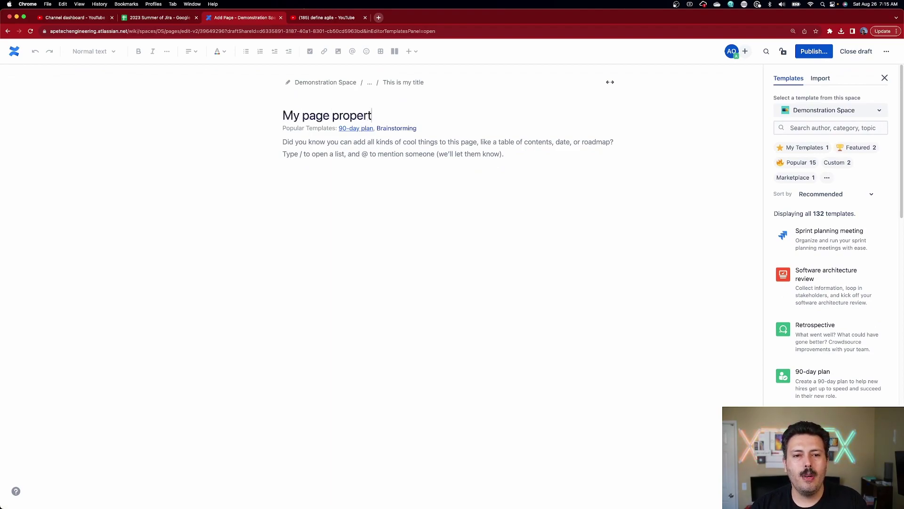
- Complete the new page's title as "My page property report" and publish the page
text(y report)
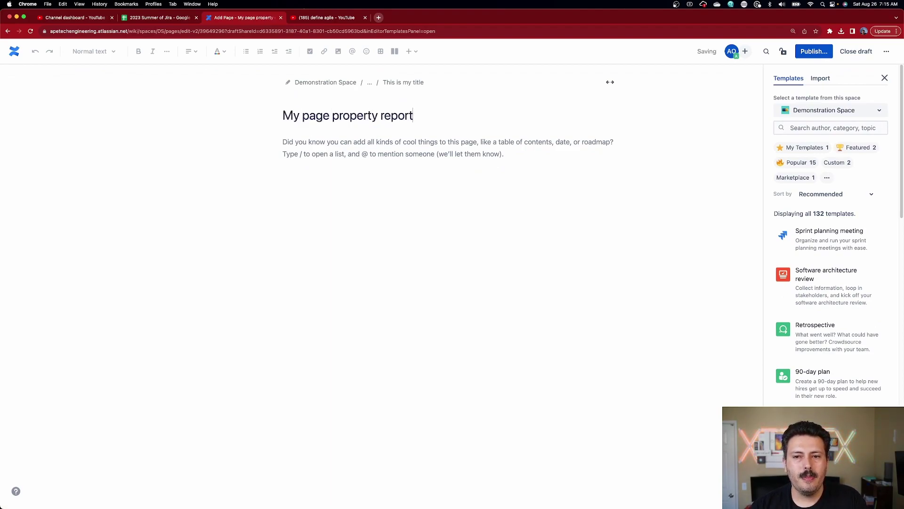
click(819, 54)
click(539, 220)
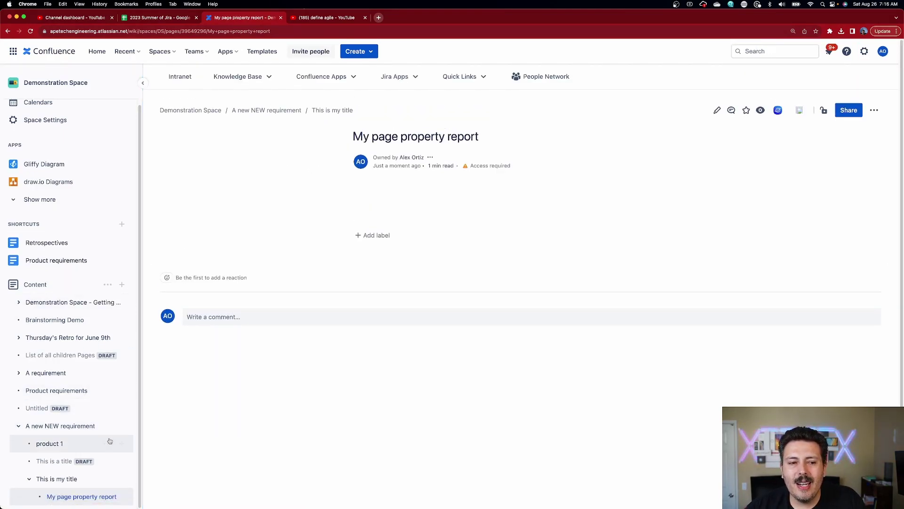
- Move "My page property report" directly below Brainstorming Demo in the page tree, and nest "This is my title" under it
mouse_move(60, 495)
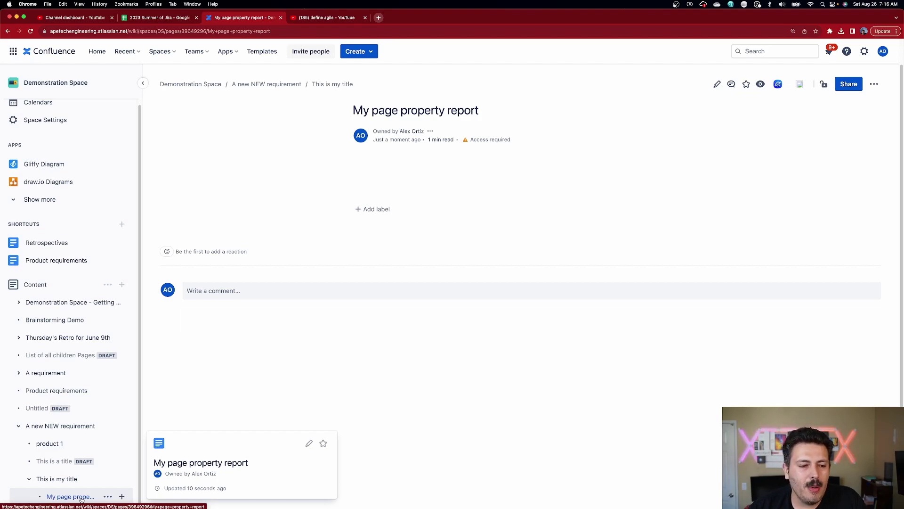
drag(71, 498, 25, 338)
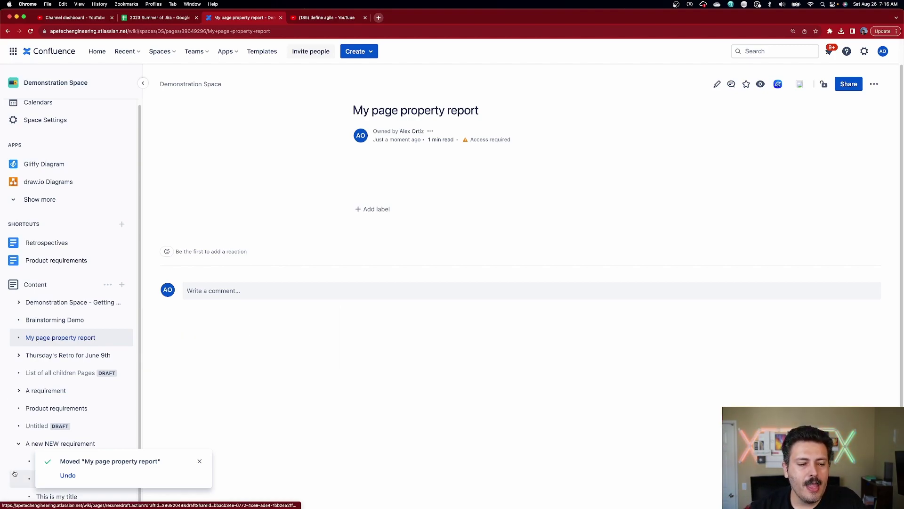
mouse_move(67, 501)
drag(66, 501, 64, 343)
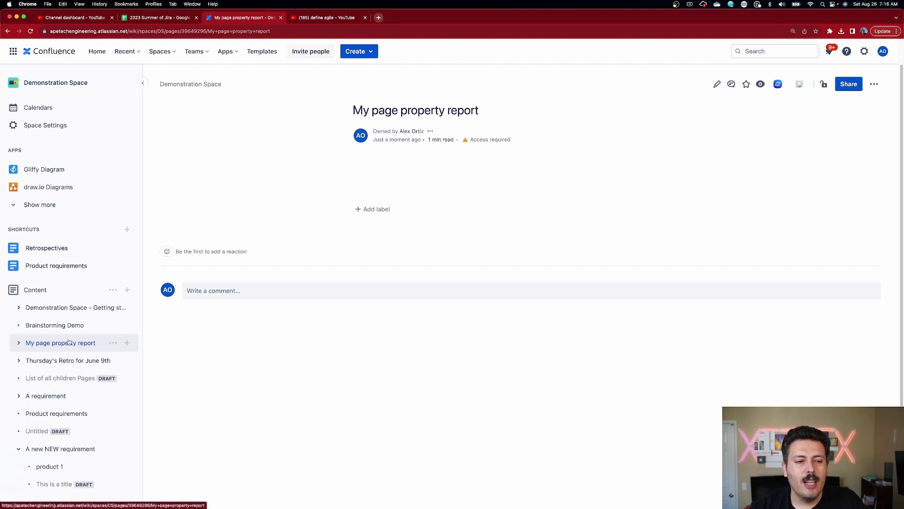
click(19, 344)
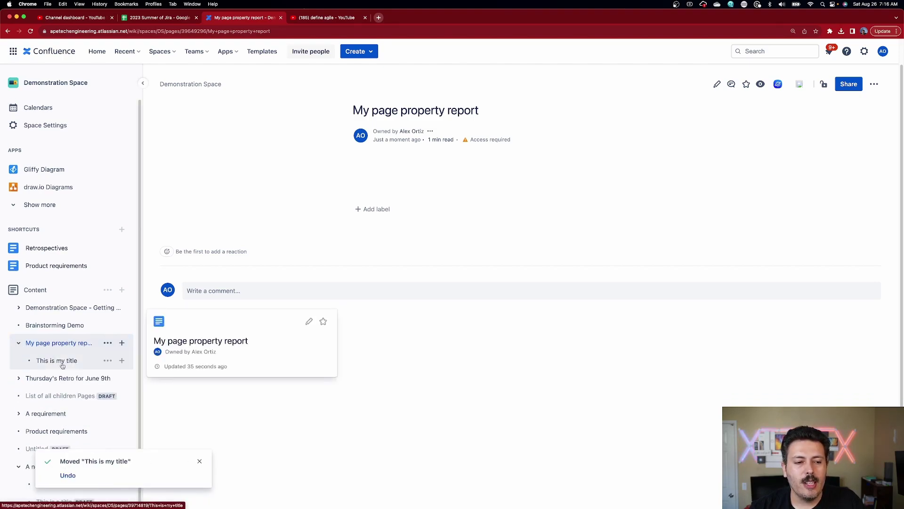
- Review the property table and label on the child page "This is my title" and look at its parent report page
click(63, 365)
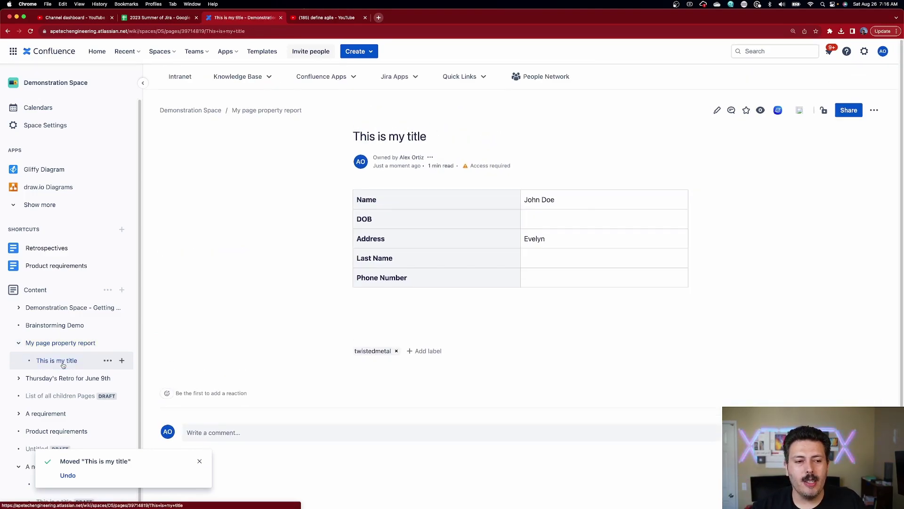
click(65, 344)
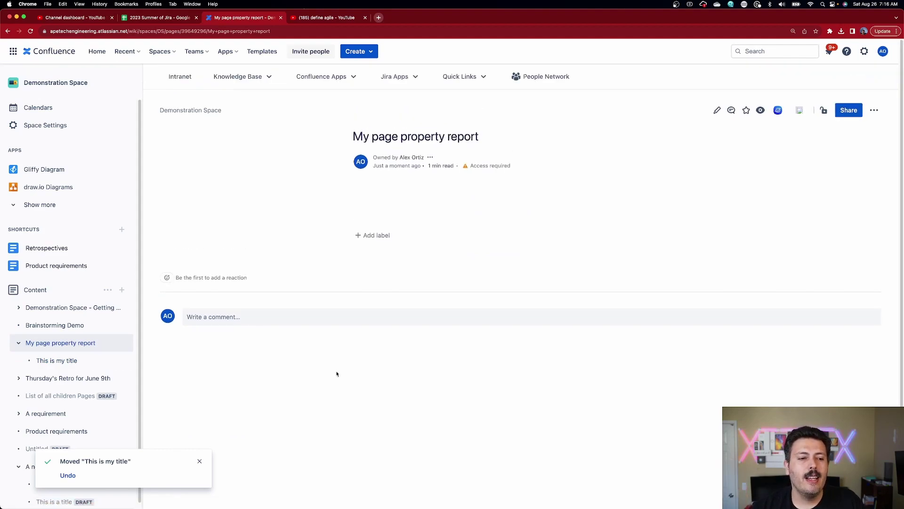
mouse_move(28, 343)
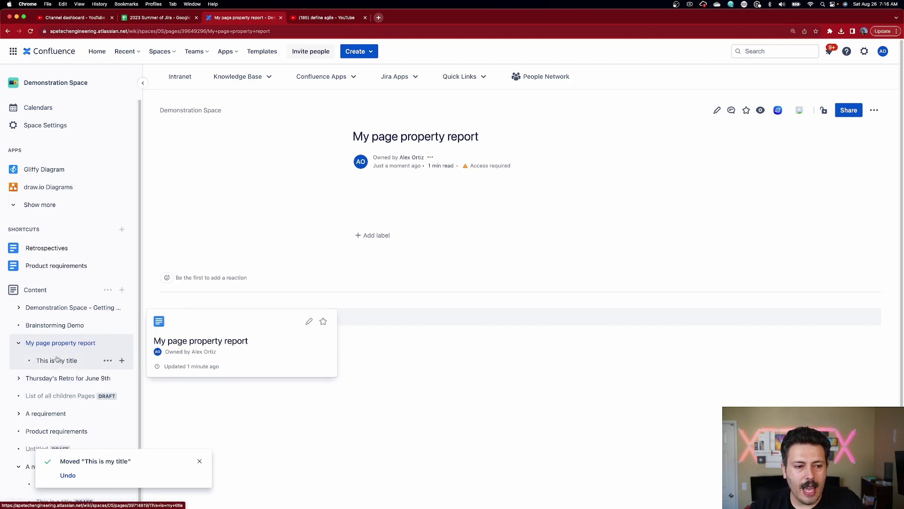
mouse_move(56, 360)
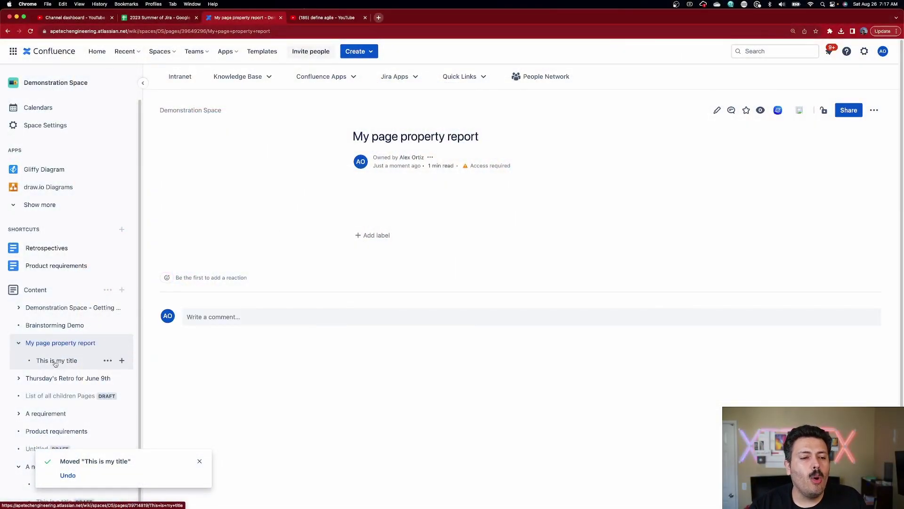
click(57, 361)
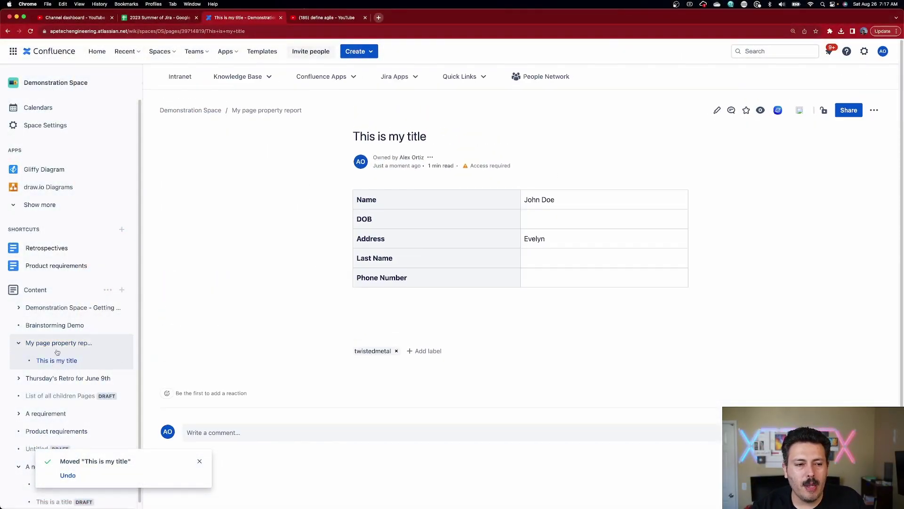
- Edit the page "My page property report" and insert a Page Properties Report macro into its body
click(63, 343)
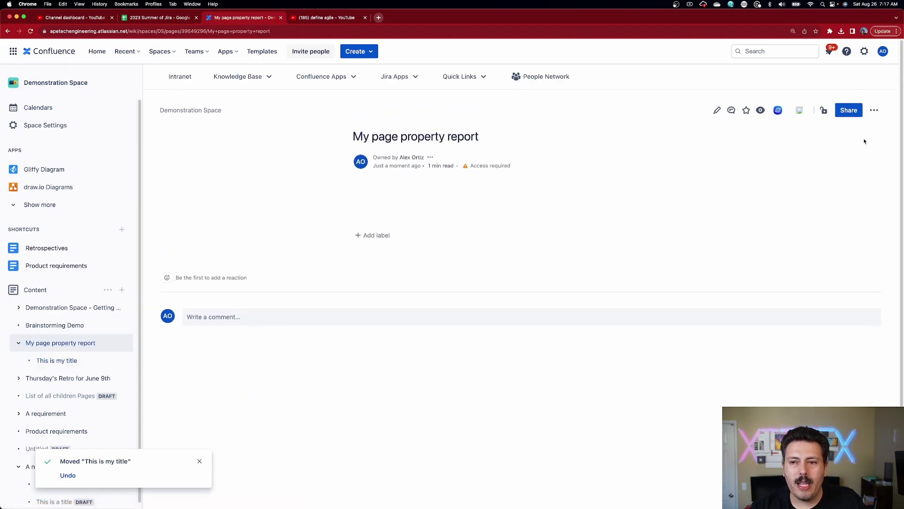
click(715, 110)
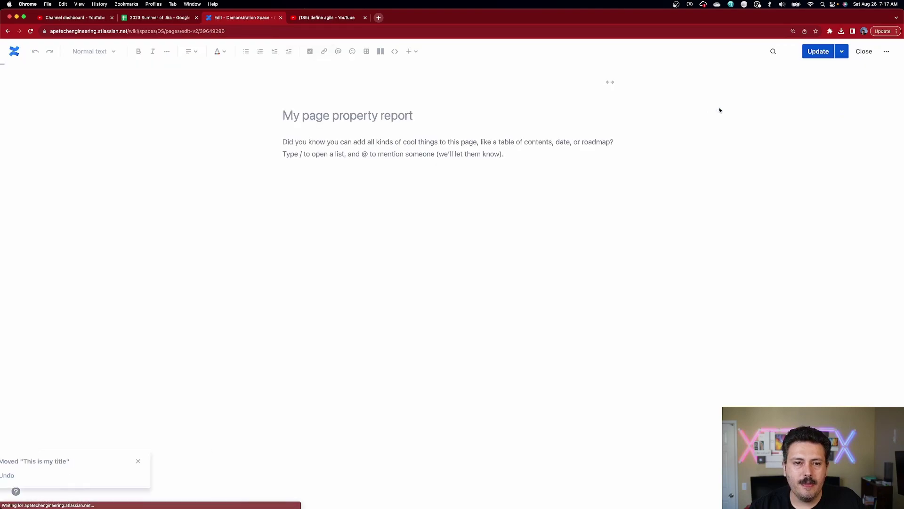
click(409, 51)
click(437, 163)
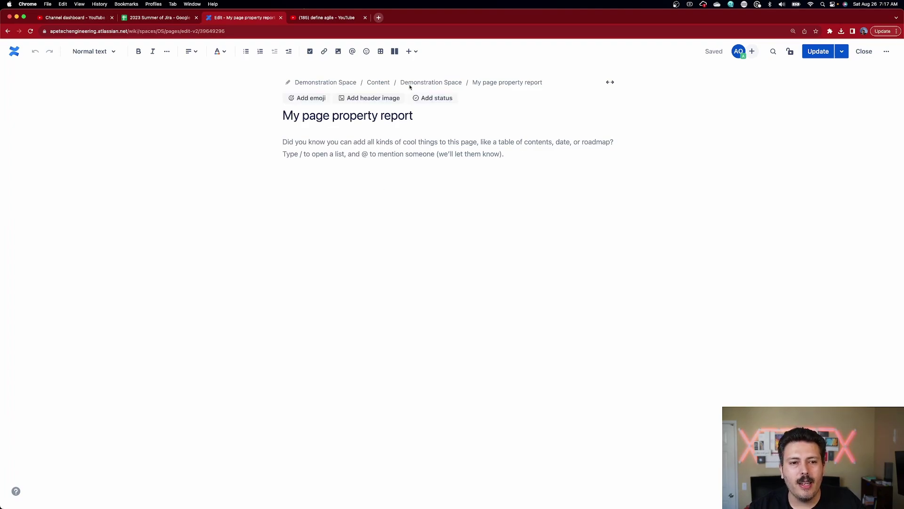
click(415, 57)
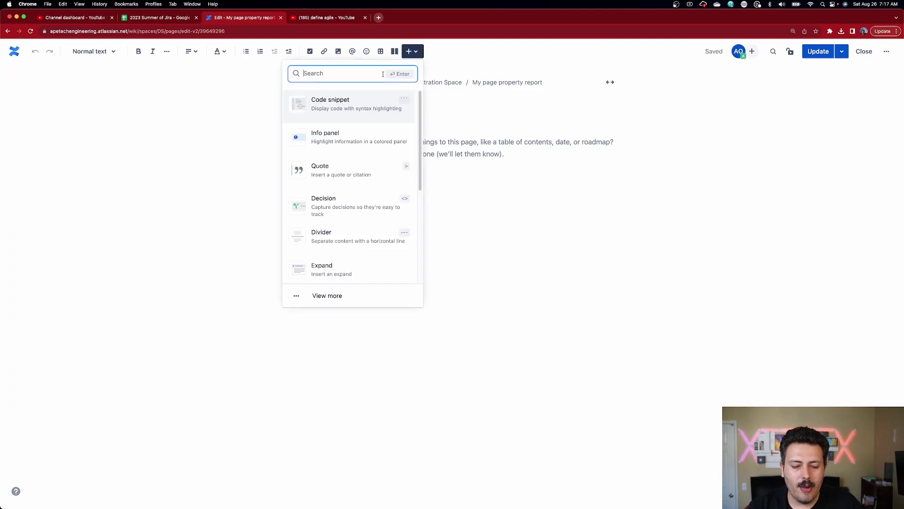
text(page)
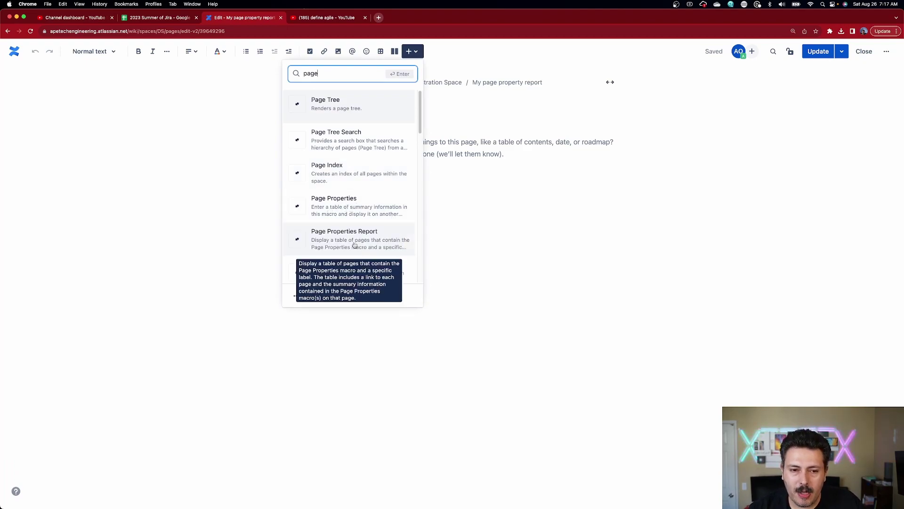
click(354, 240)
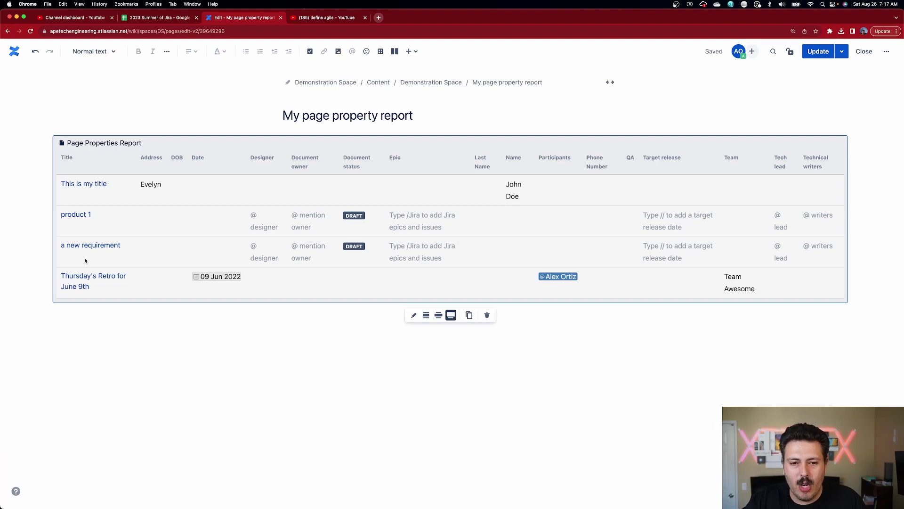
- Set the label of the Page Properties Report macro to the existing label twistedmetal
click(414, 316)
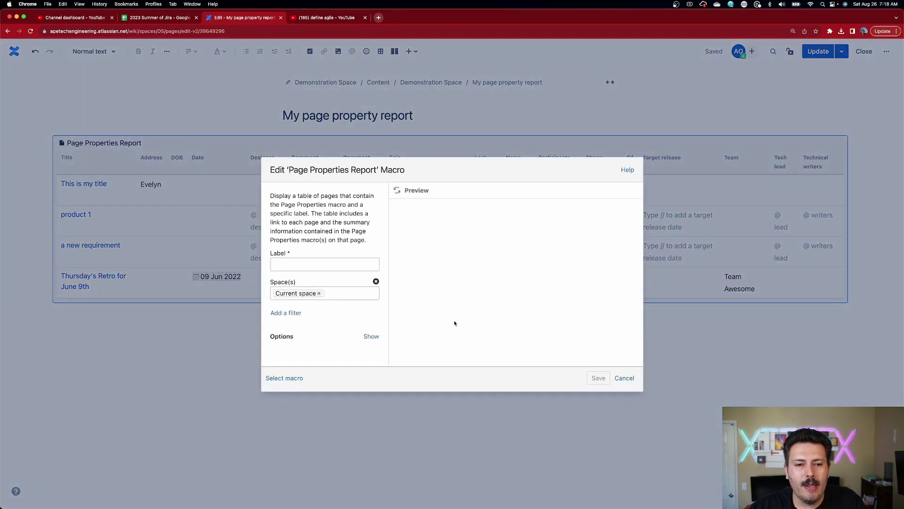
click(316, 264)
text(twi)
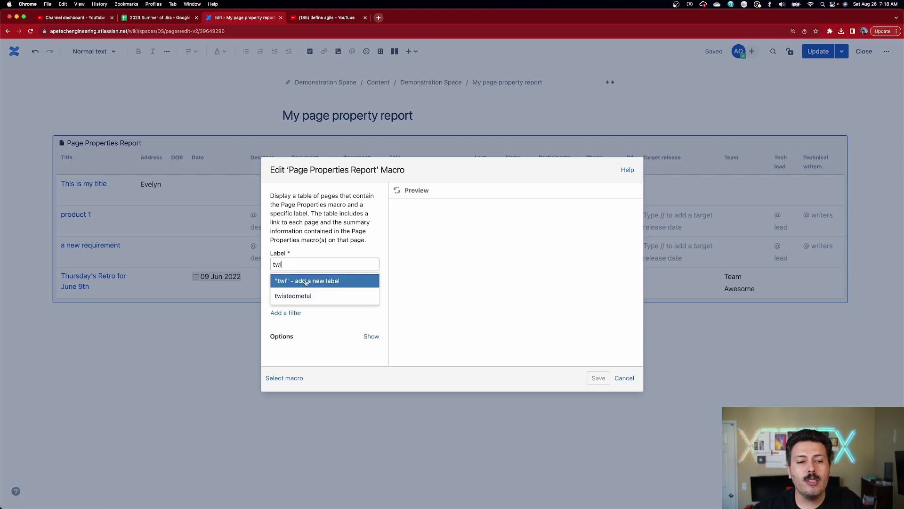
click(301, 296)
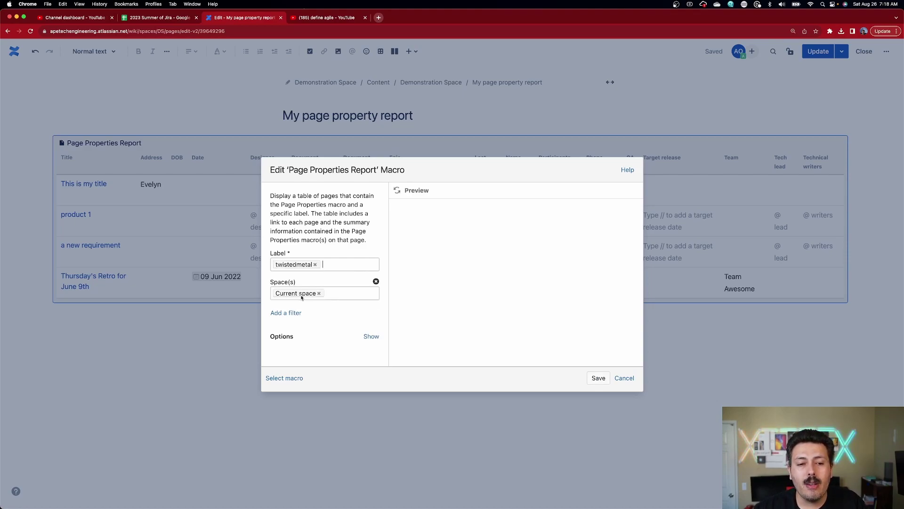
- Examine which additional filter types the Page Properties Report macro offers, without adding one
click(288, 315)
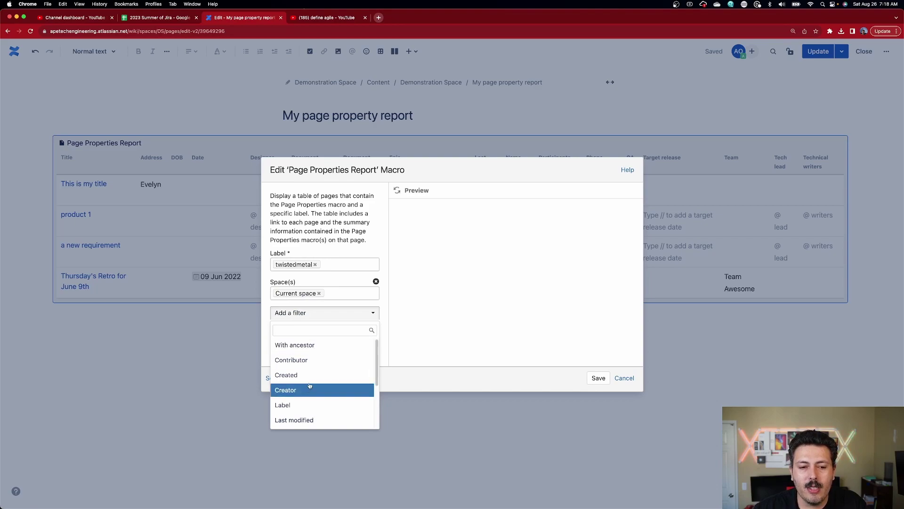
scroll(320, 385, down, 1)
scroll(320, 385, down, 2)
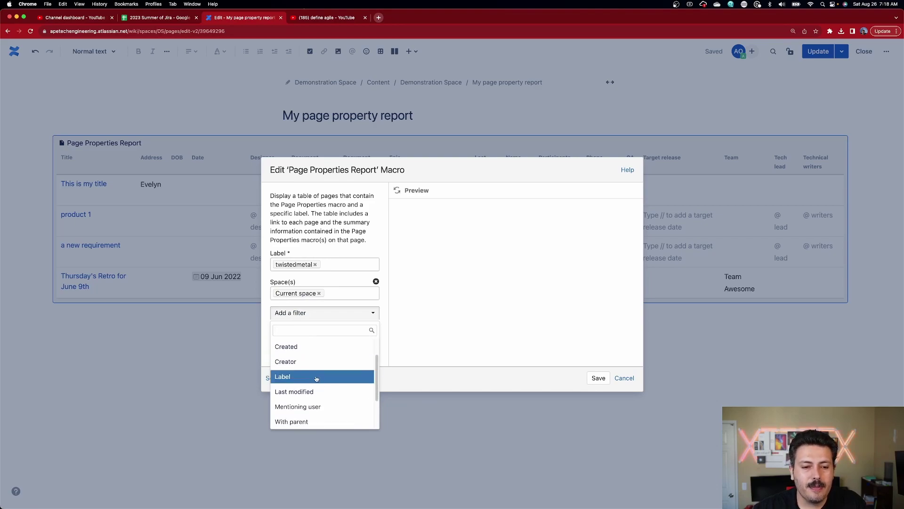
scroll(313, 383, down, 2)
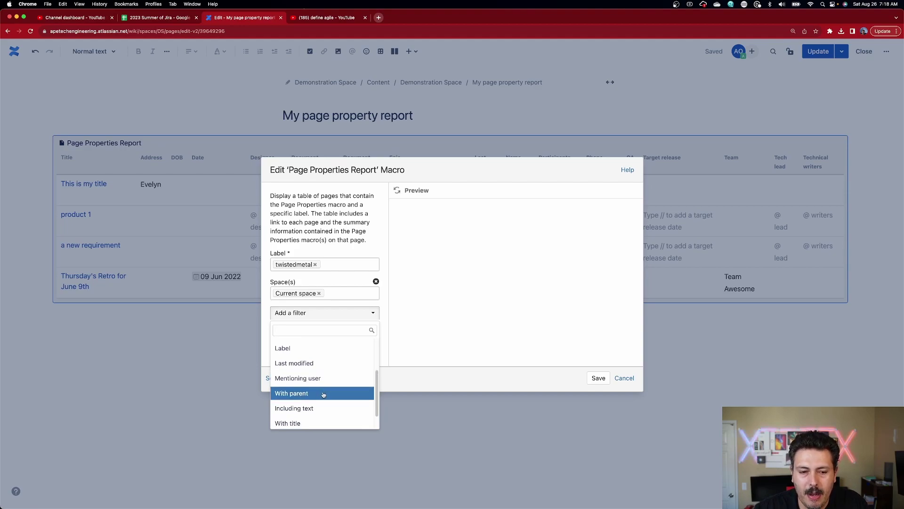
scroll(322, 417, down, 1)
click(420, 330)
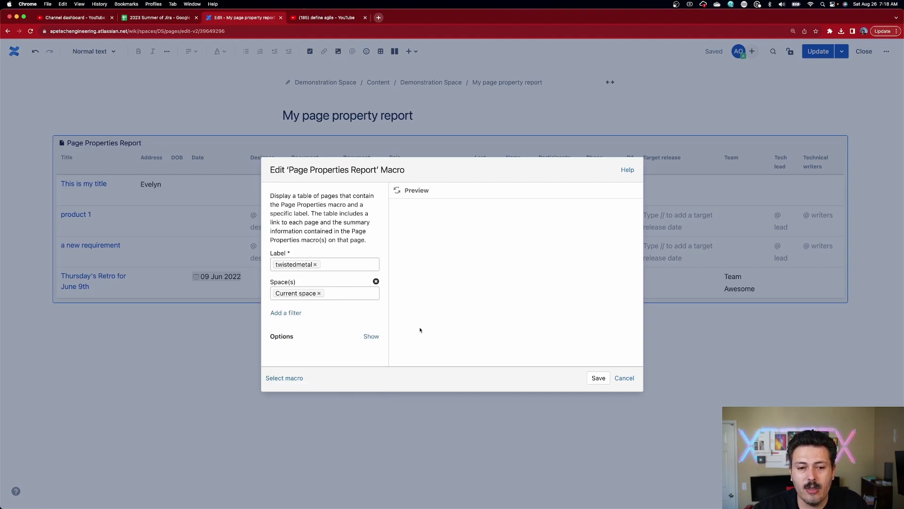
- Examine the macro's additional options, from page properties ID and columns to show through sorting and the optional display settings
click(370, 337)
scroll(354, 332, down, 3)
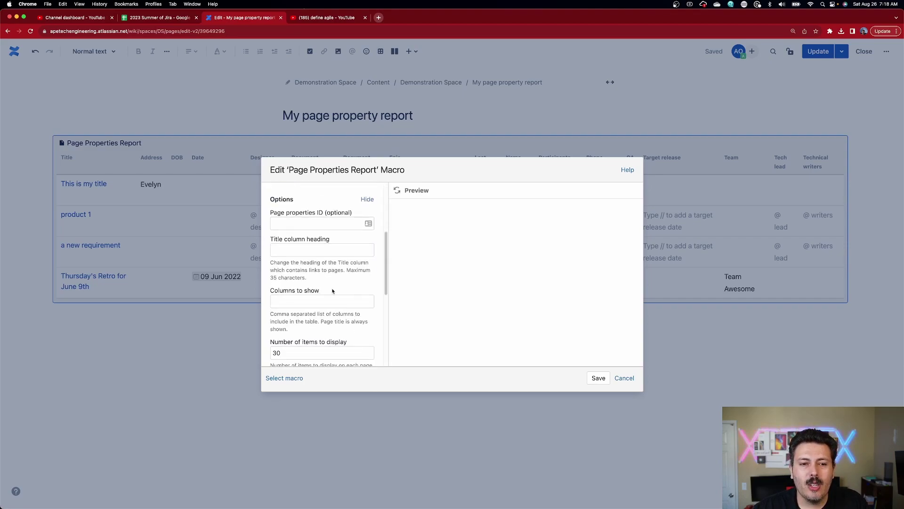
scroll(332, 292, up, 2)
scroll(308, 263, down, 1)
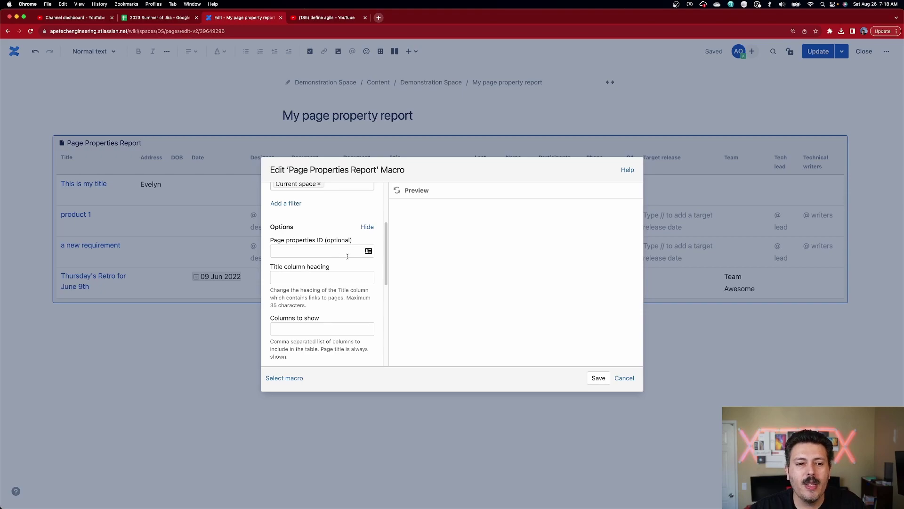
scroll(274, 235, down, 2)
scroll(349, 255, down, 3)
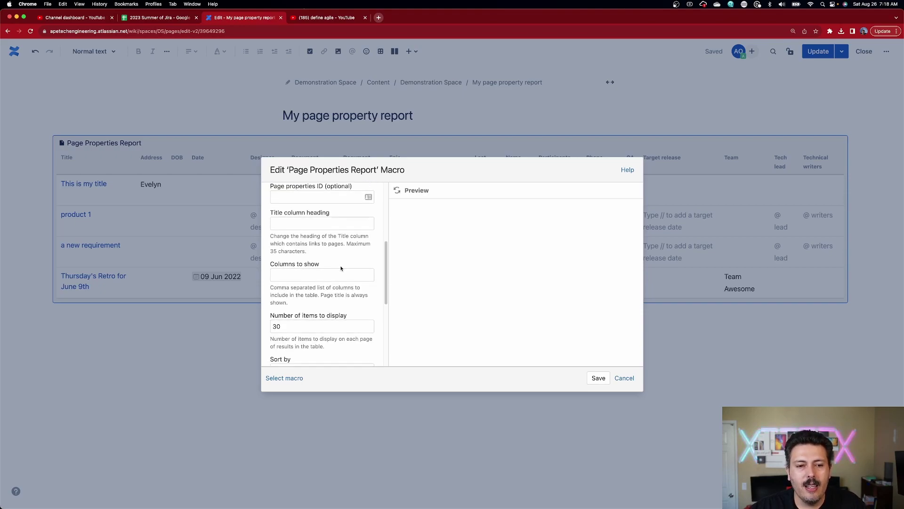
scroll(335, 277, down, 5)
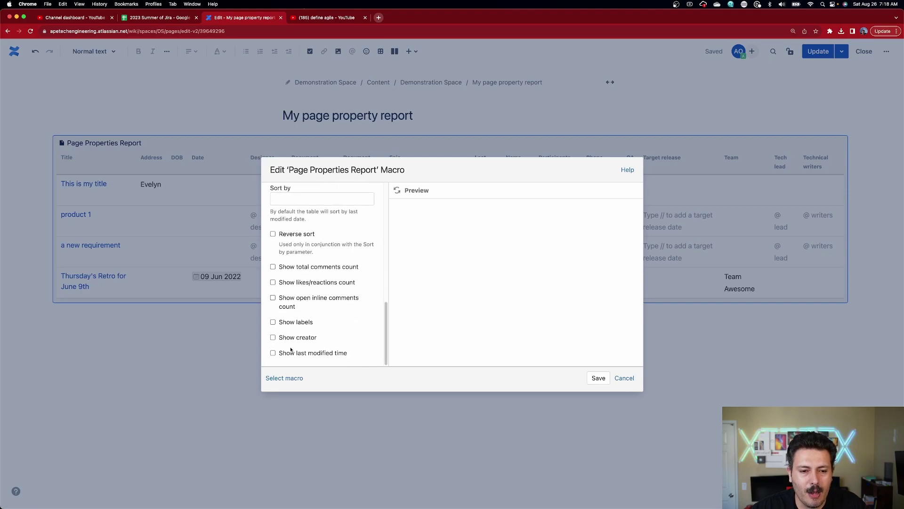
scroll(308, 316, up, 10)
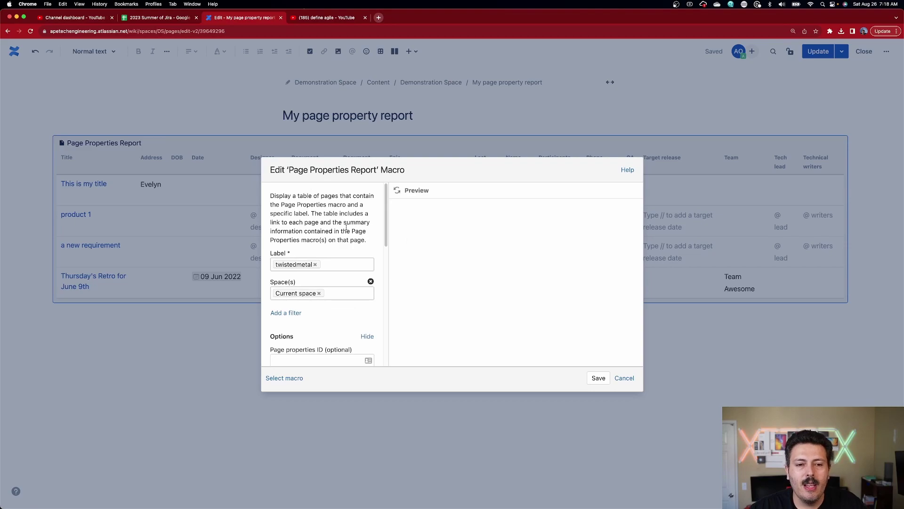
- Refresh the macro preview, save the Page Properties Report settings and publish the updated page
click(397, 190)
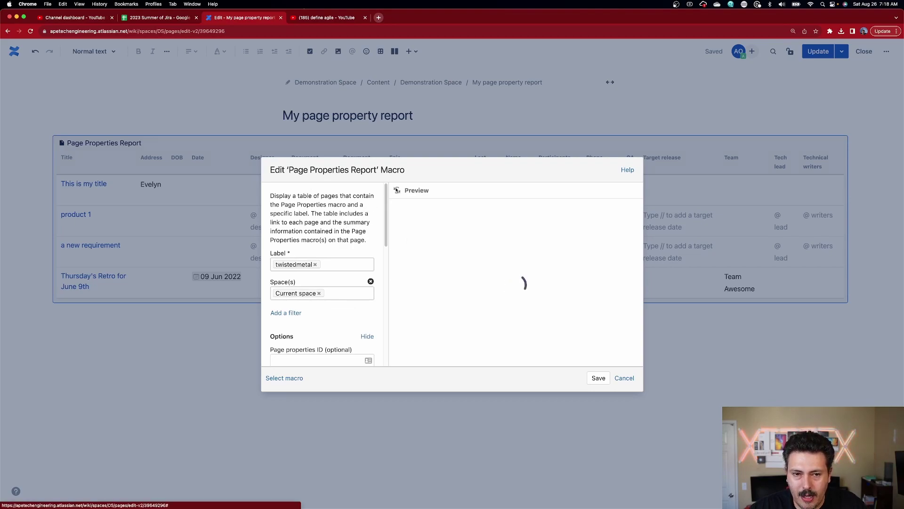
click(599, 378)
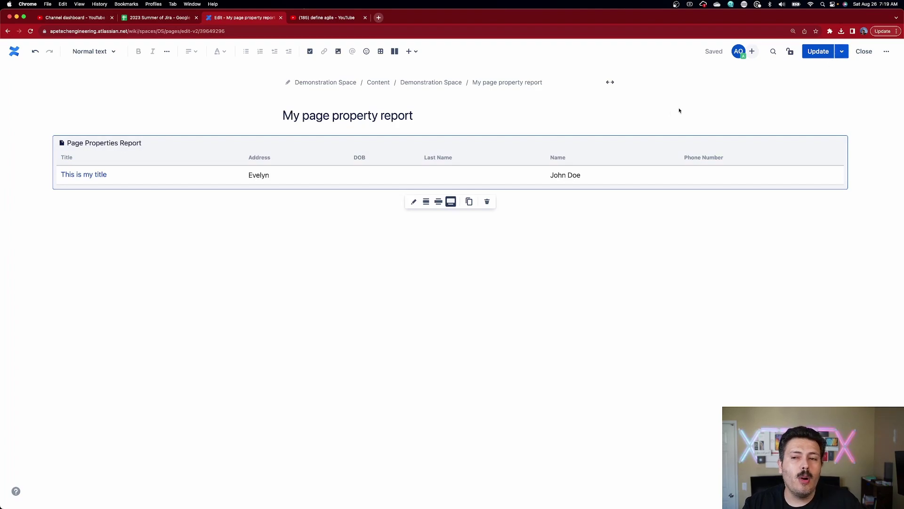
click(818, 52)
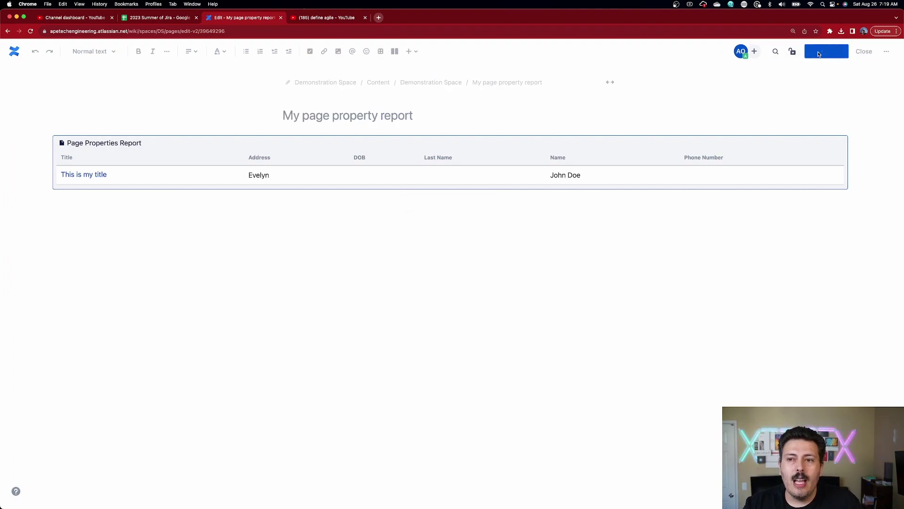